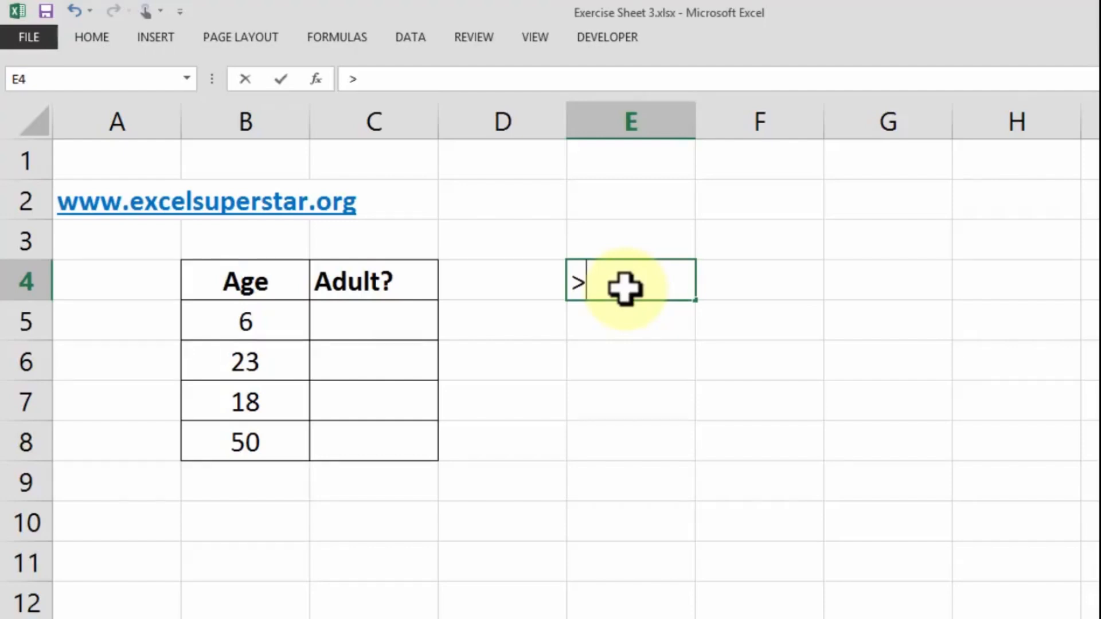
- Enter the criterion >=18 in cell E4
{"action": "type", "text": "=18"}
{"action": "key", "text": "Tab"}
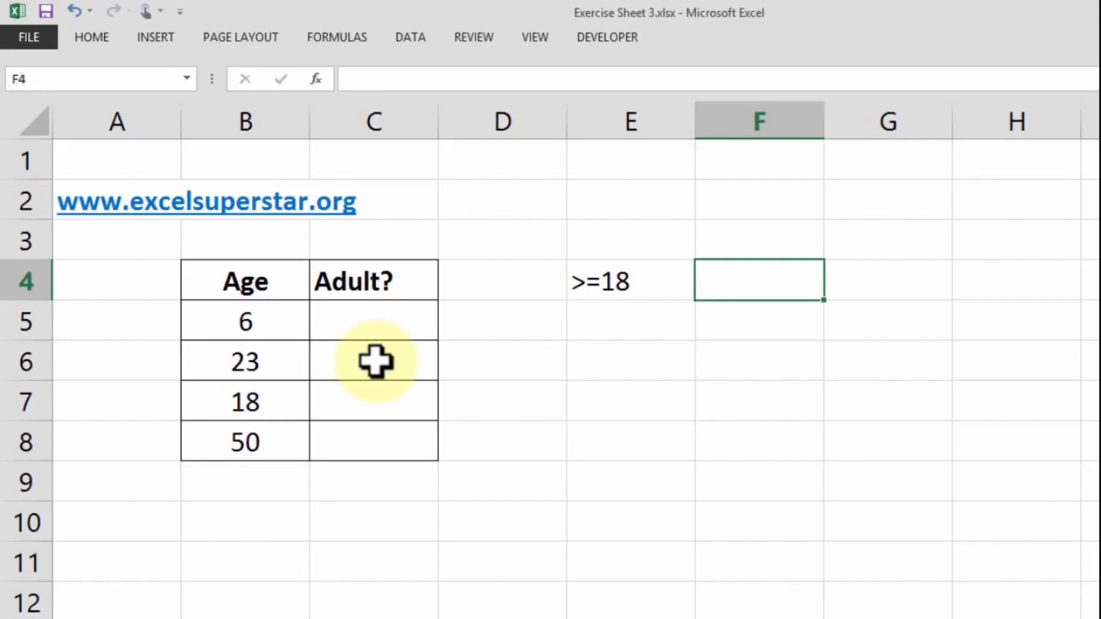
- Begin an IF formula in cell C5 whose logical test checks whether B5>=18
{"action": "left_click", "coordinate": [337, 316]}
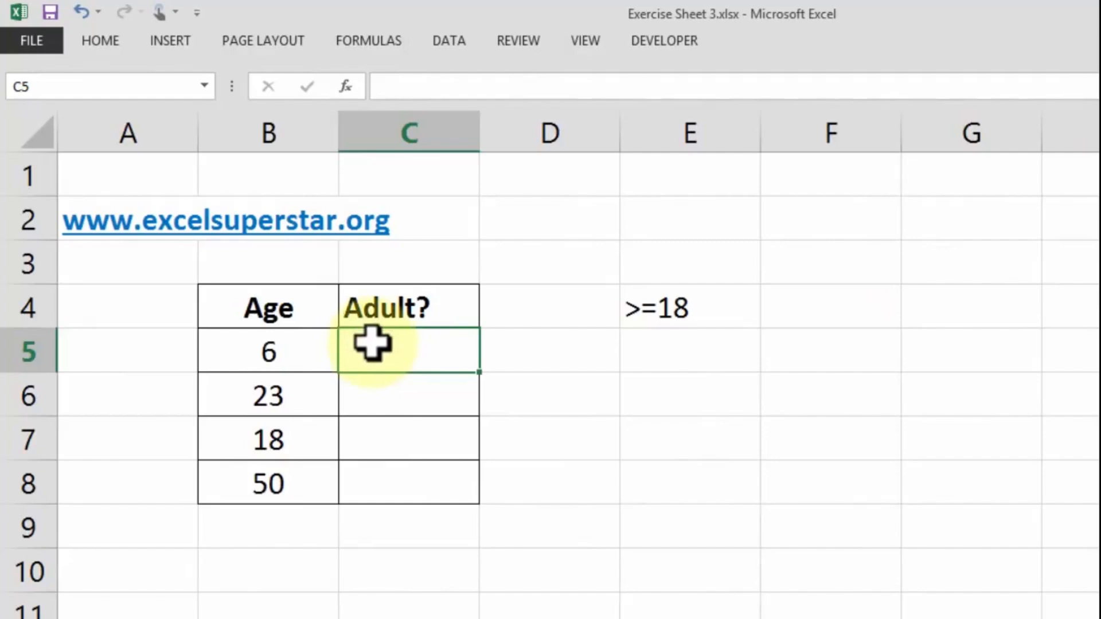
{"action": "type", "text": "=if"}
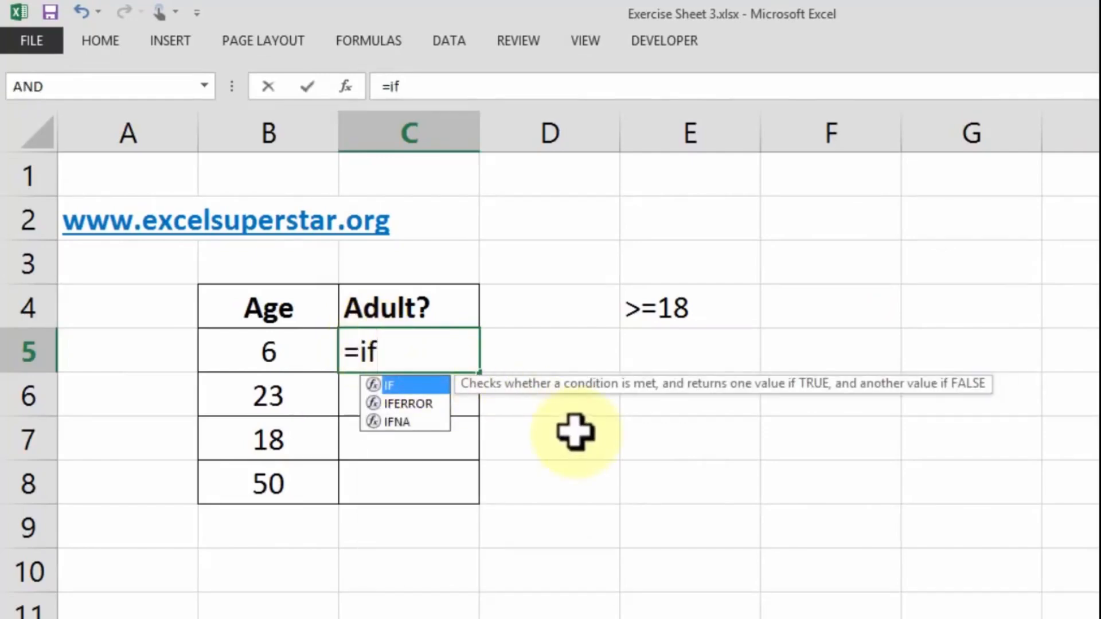
{"action": "key", "text": "Tab"}
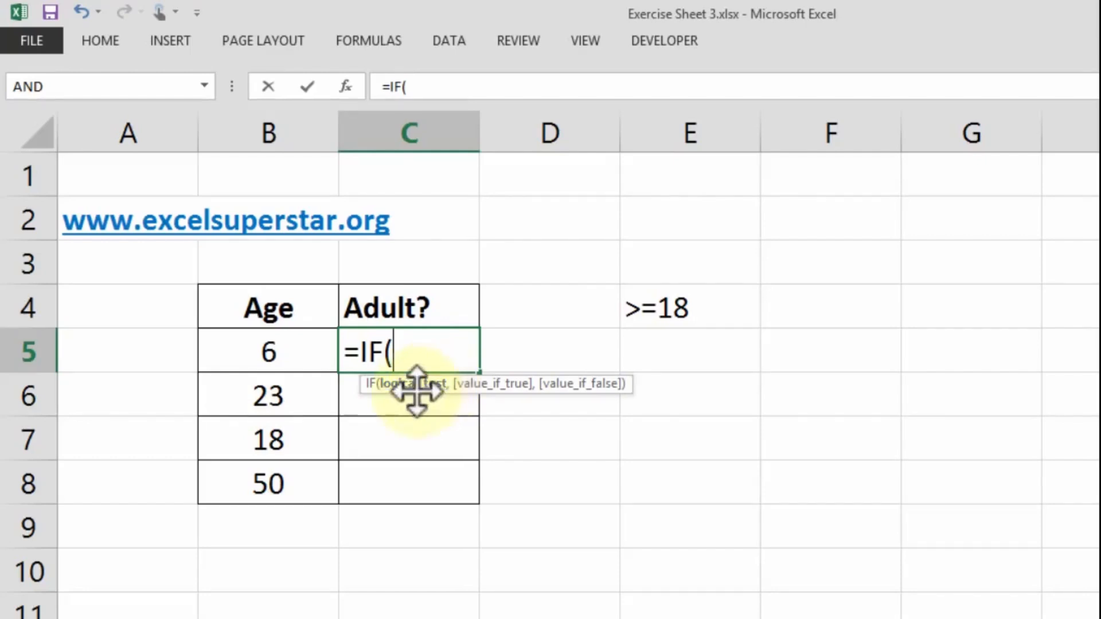
{"action": "left_click", "coordinate": [266, 351]}
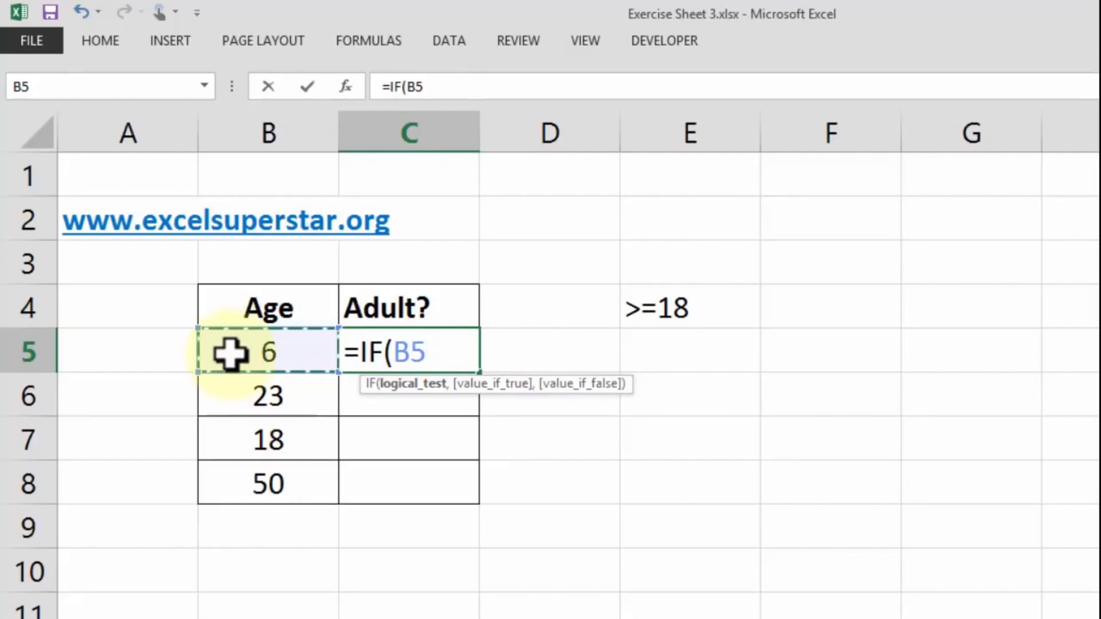
{"action": "type", "text": ">="}
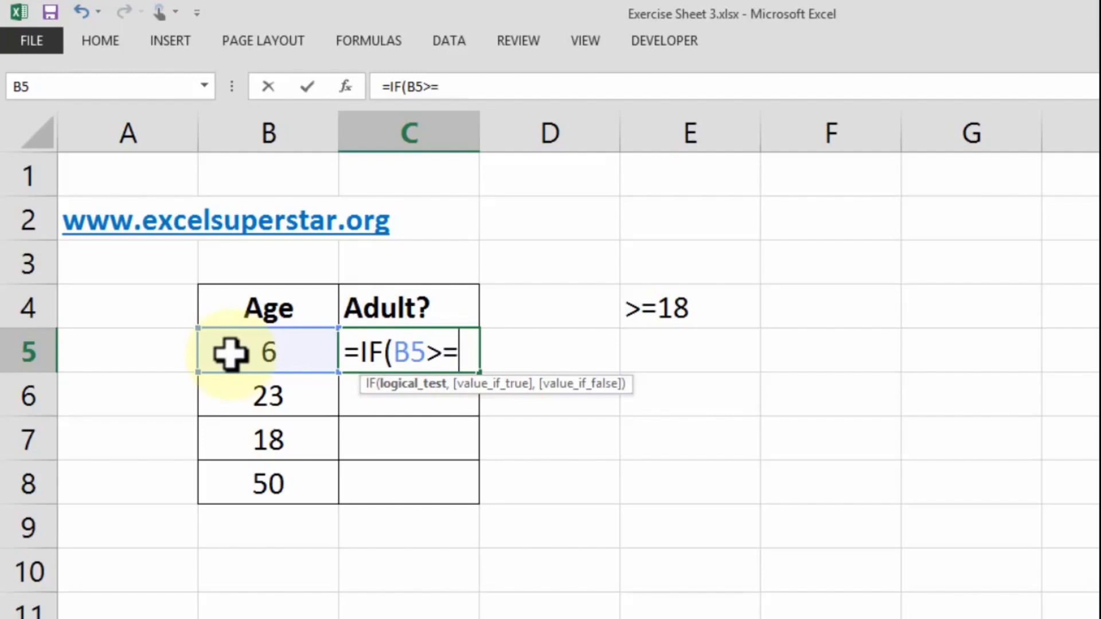
{"action": "type", "text": "18"}
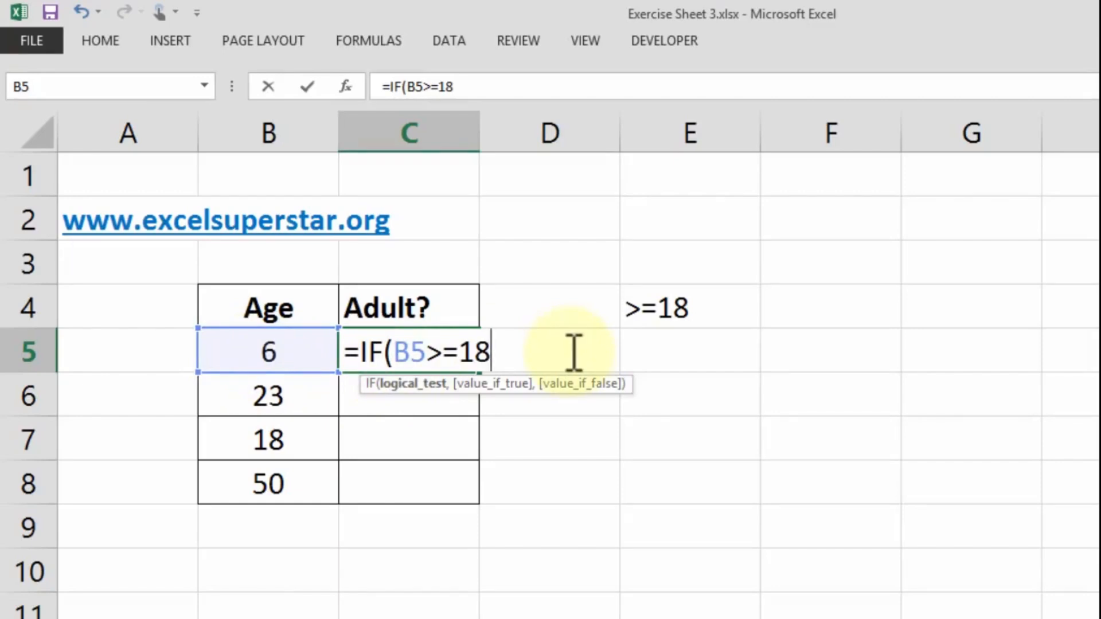
{"action": "type", "text": ","}
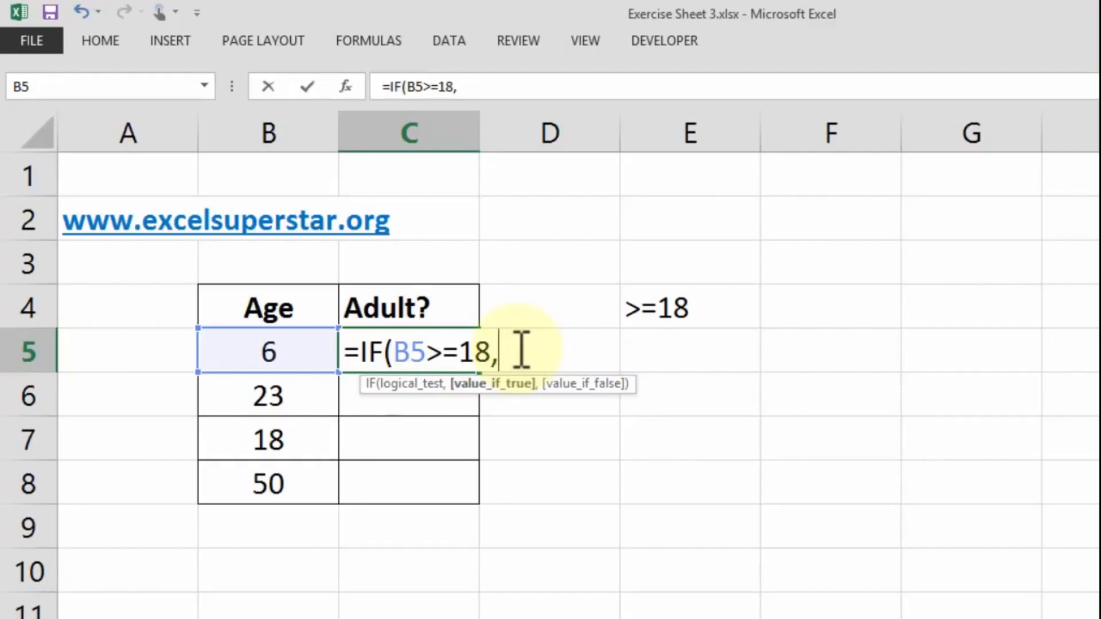
- Complete the IF formula in C5 with "Adult" if true and "Child" if false, and fill it down to C8
{"action": "type", "text": "\"Adult"}
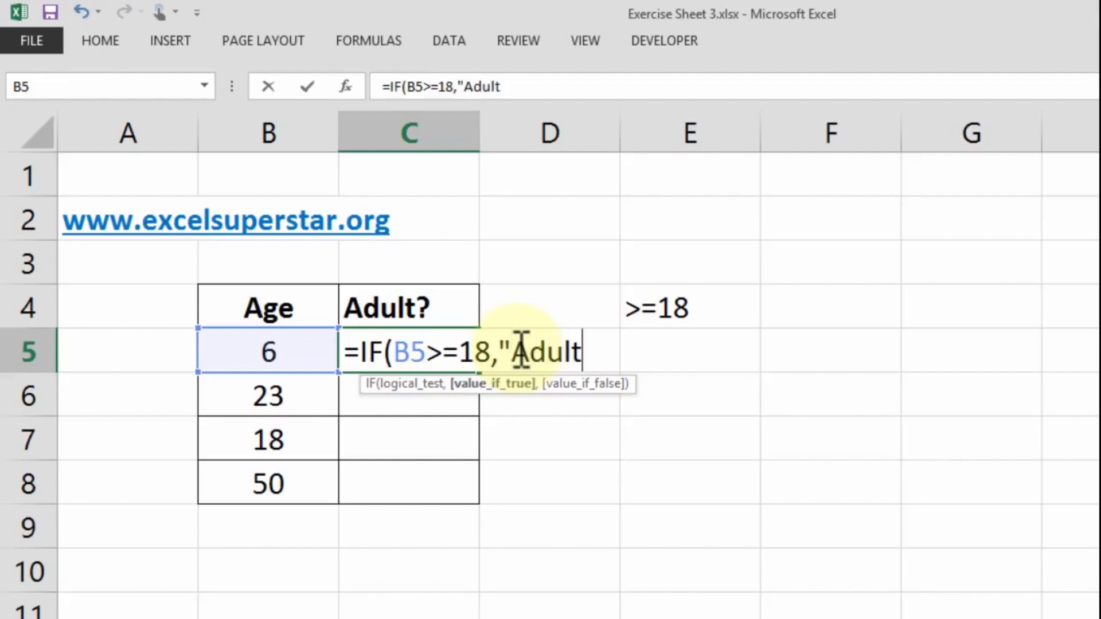
{"action": "type", "text": "\","}
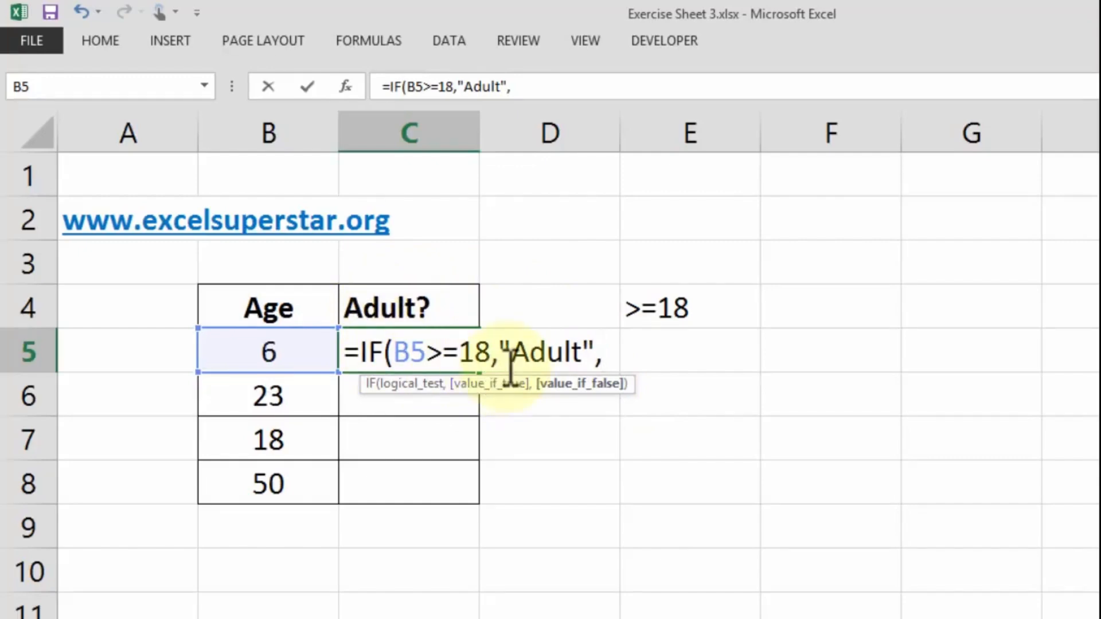
{"action": "type", "text": "\"Child"}
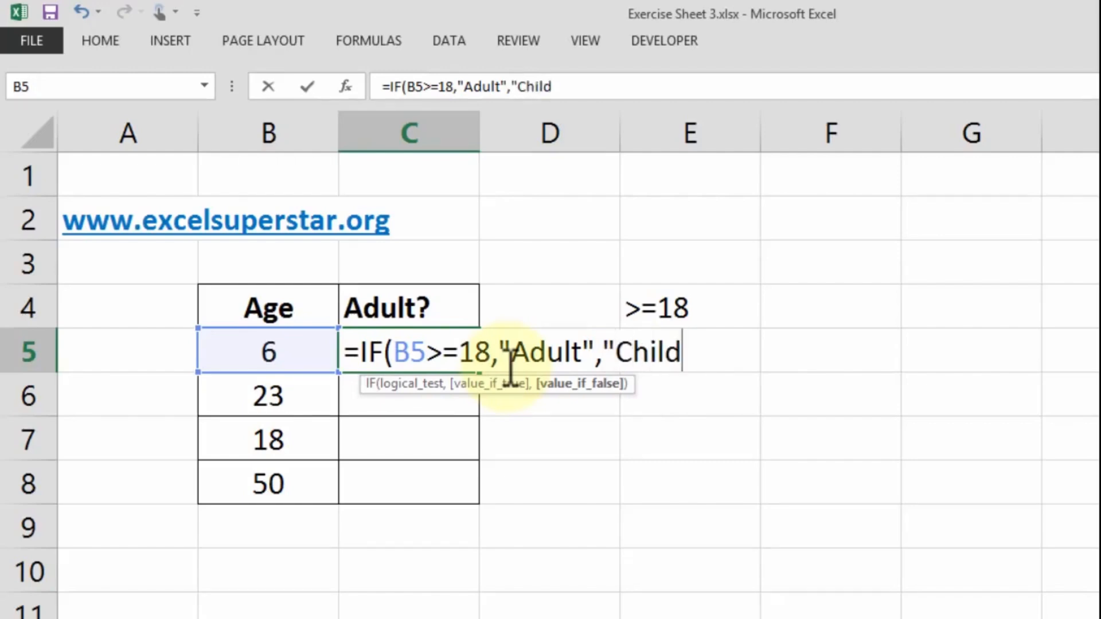
{"action": "type", "text": "\")"}
{"action": "left_click", "coordinate": [699, 350]}
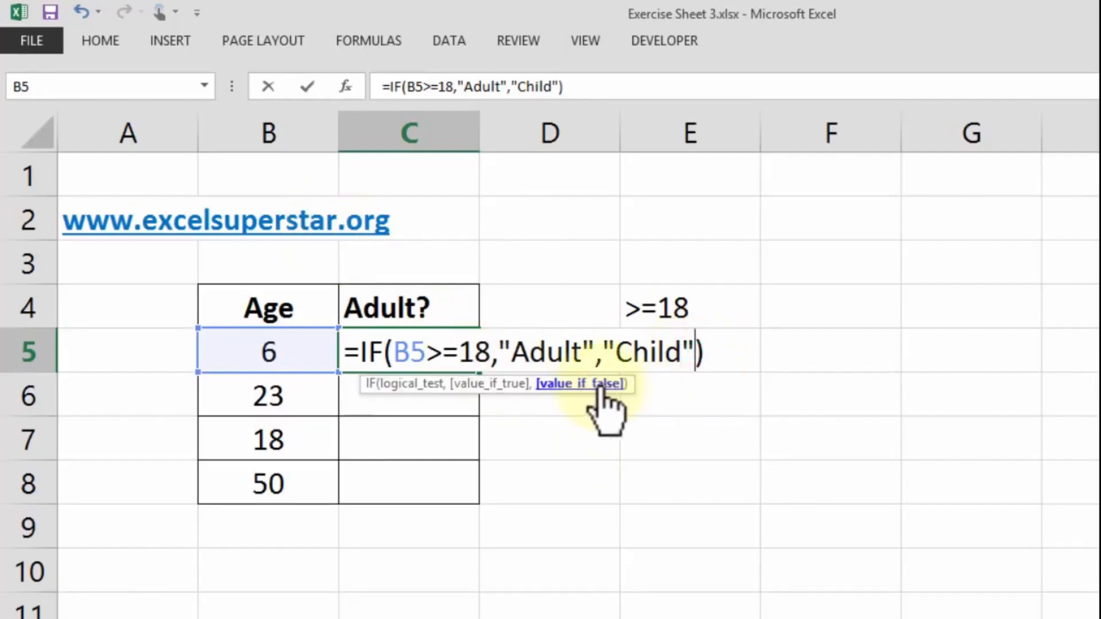
{"action": "key", "text": "Return"}
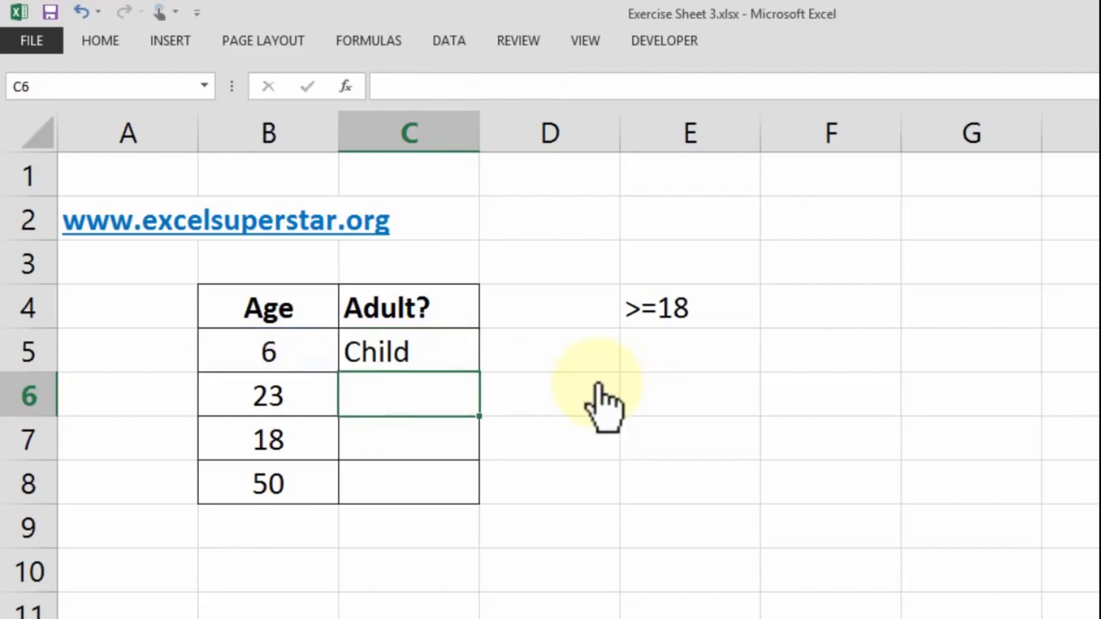
{"action": "left_click", "coordinate": [455, 356]}
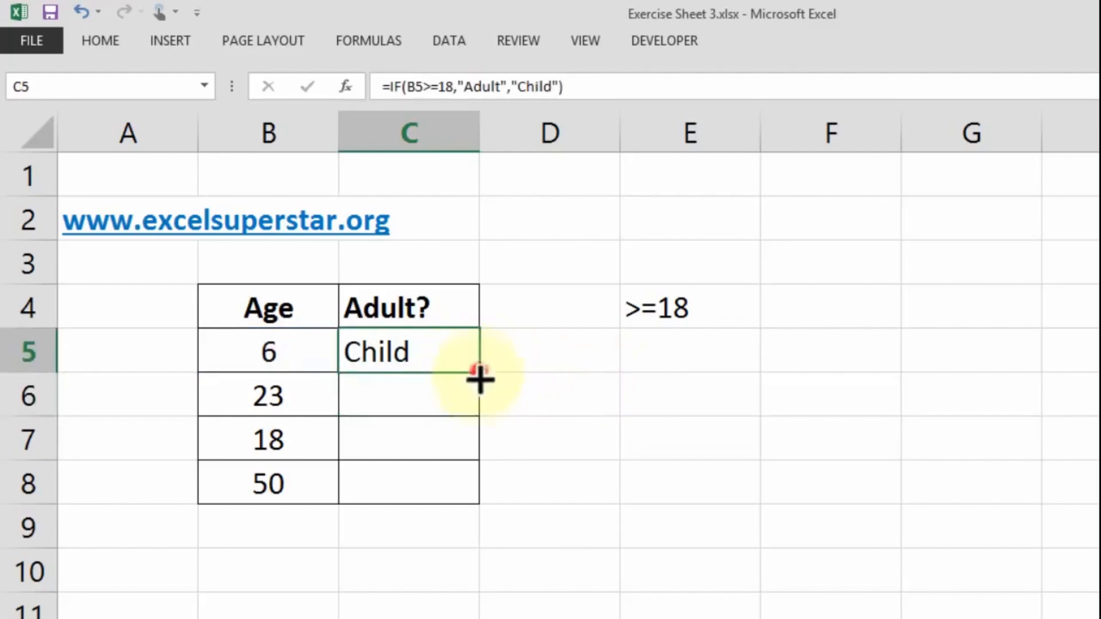
{"action": "left_click_drag", "start_coordinate": [480, 373], "coordinate": [492, 487]}
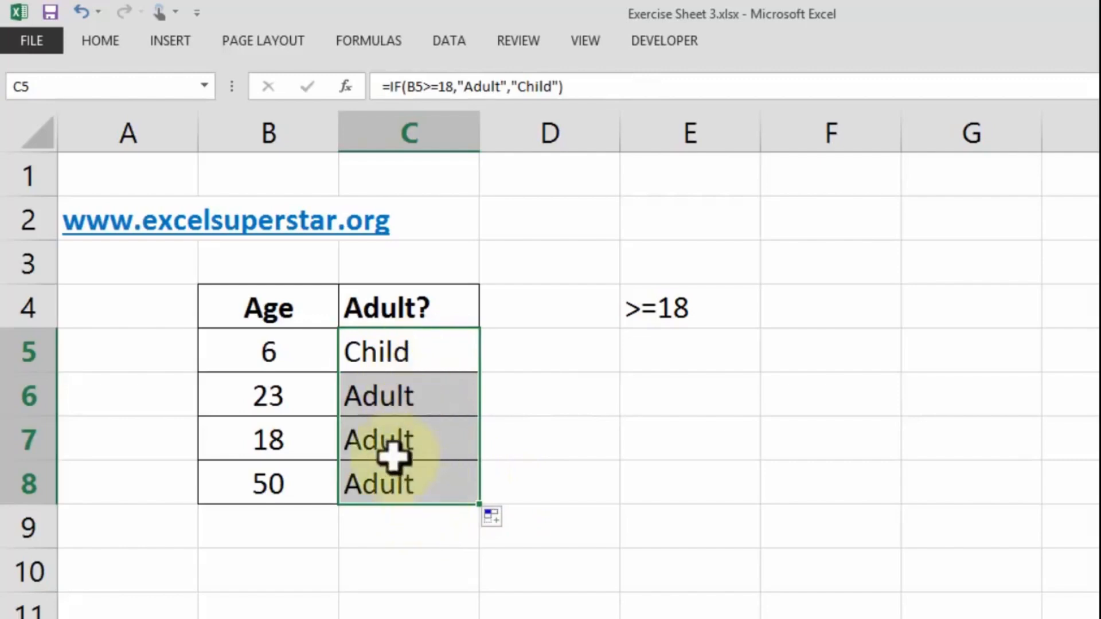
- Change the age in B5 to 26 and the age in B6 to 3
{"action": "double_click", "coordinate": [265, 354]}
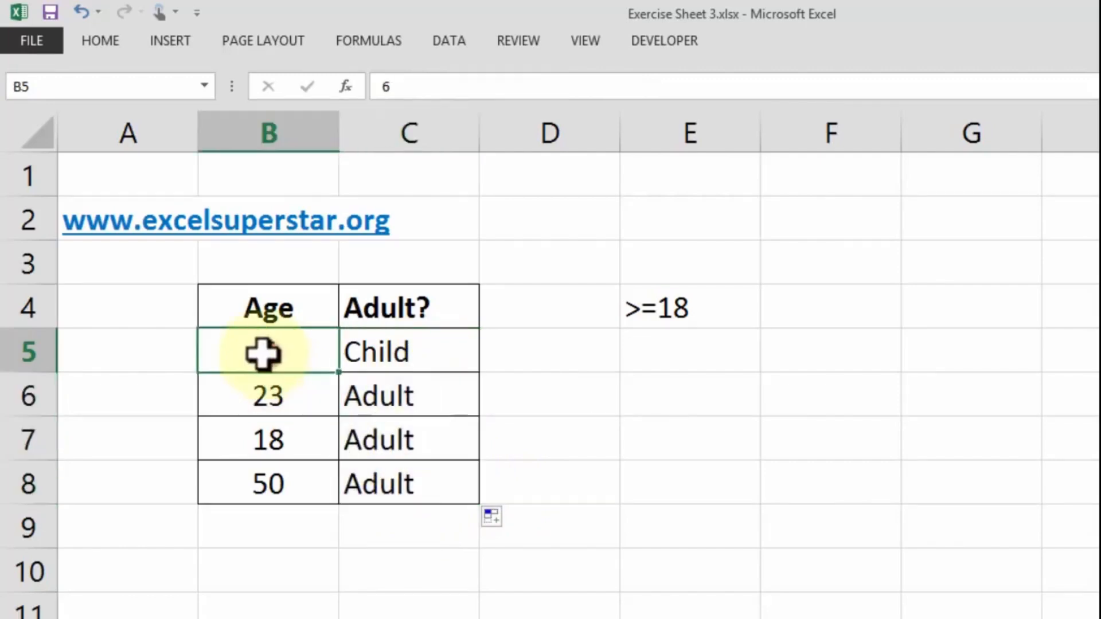
{"action": "type", "text": "2"}
{"action": "double_click", "coordinate": [271, 396]}
{"action": "left_click_drag", "start_coordinate": [273, 396], "coordinate": [244, 401]}
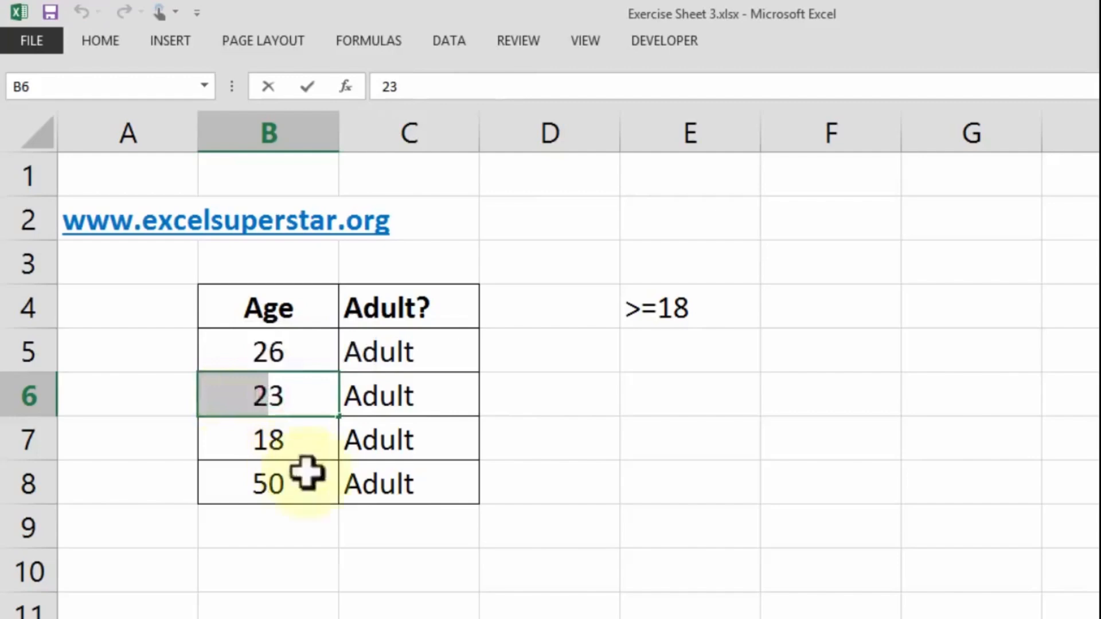
{"action": "key", "text": "Delete"}
{"action": "left_click", "coordinate": [351, 526]}
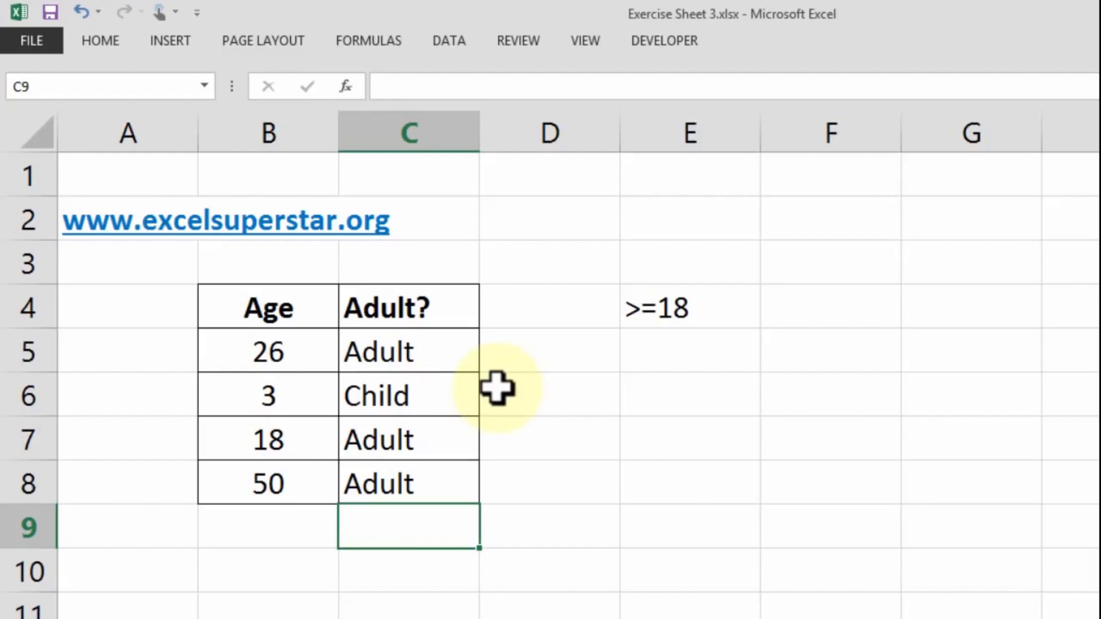
- Enter 60 in cell E5 and the label Sr Citizen in cell F5
{"action": "left_click", "coordinate": [715, 308]}
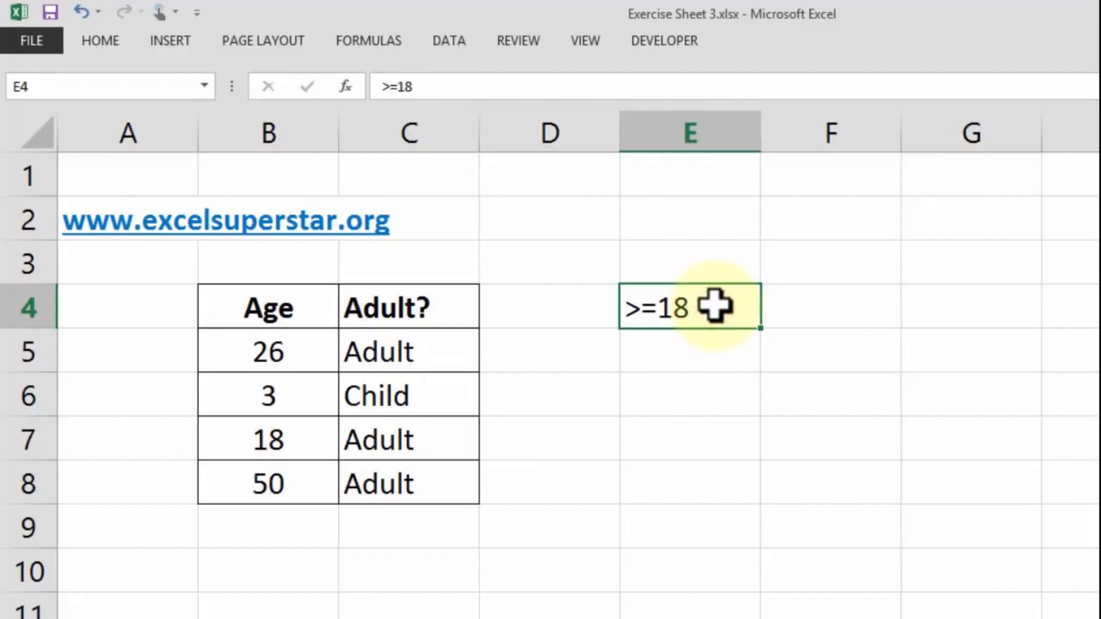
{"action": "key", "text": "Down"}
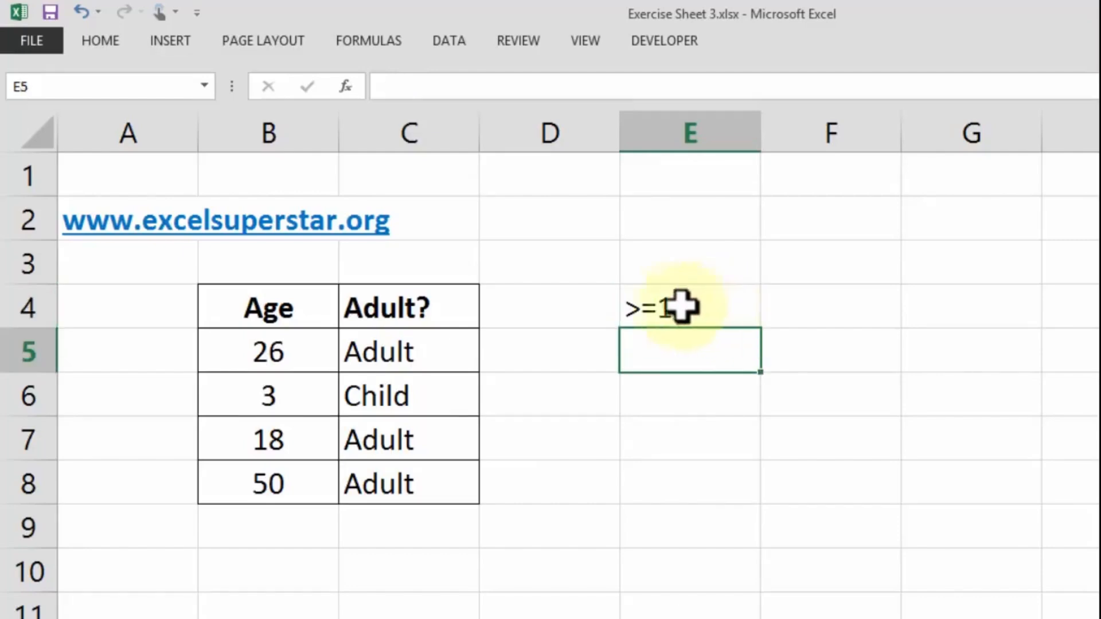
{"action": "type", "text": "60"}
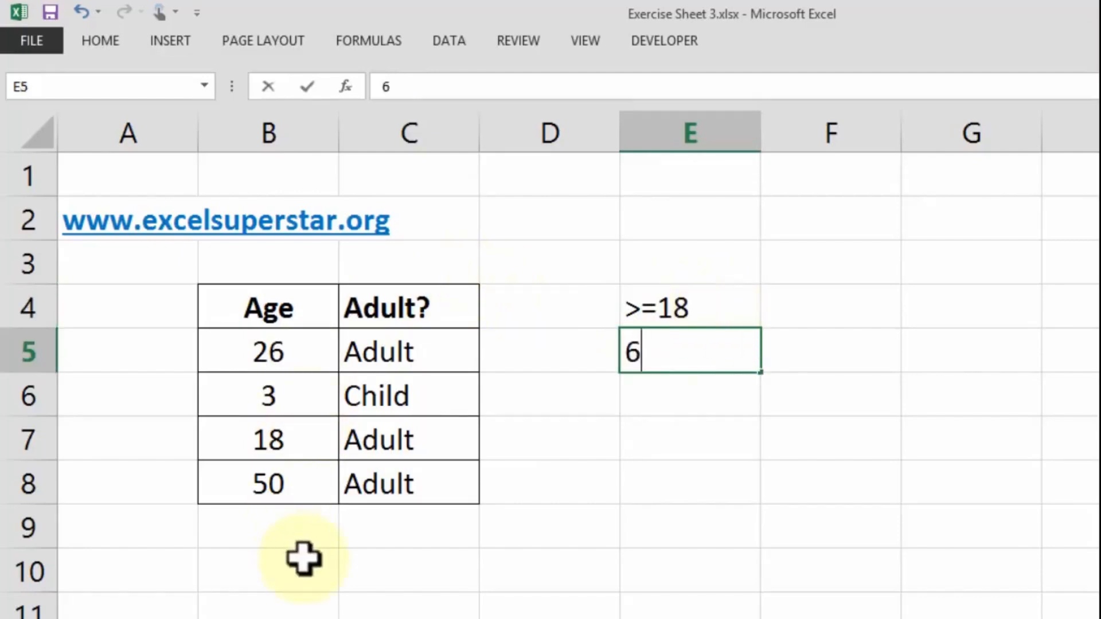
{"action": "left_click", "coordinate": [629, 477]}
{"action": "left_click", "coordinate": [798, 351]}
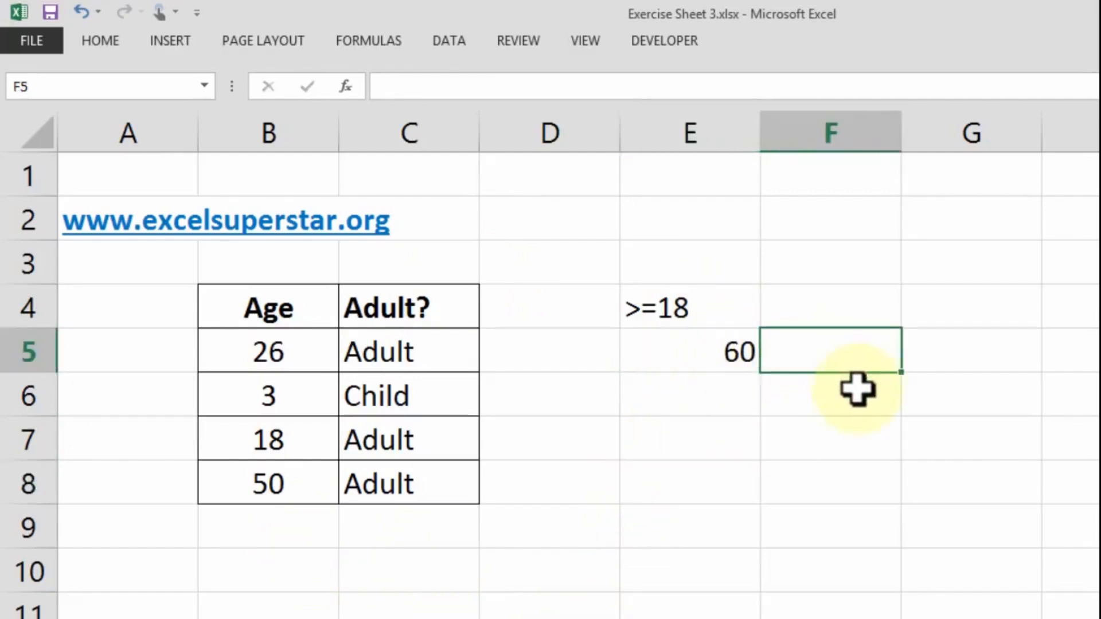
{"action": "type", "text": "Sr Cit"}
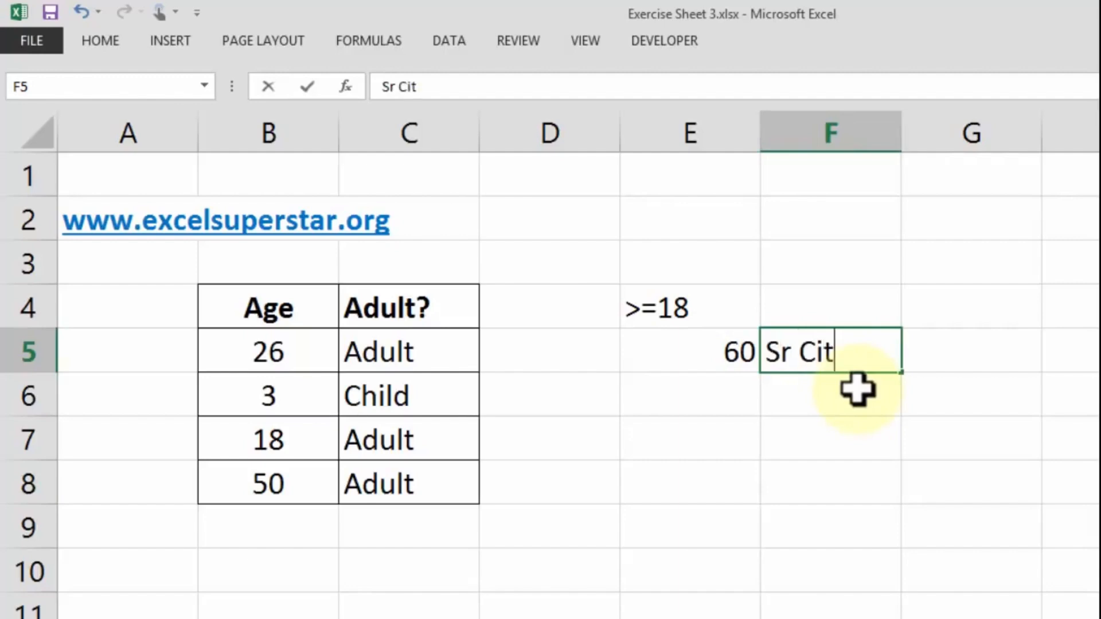
{"action": "type", "text": "izen"}
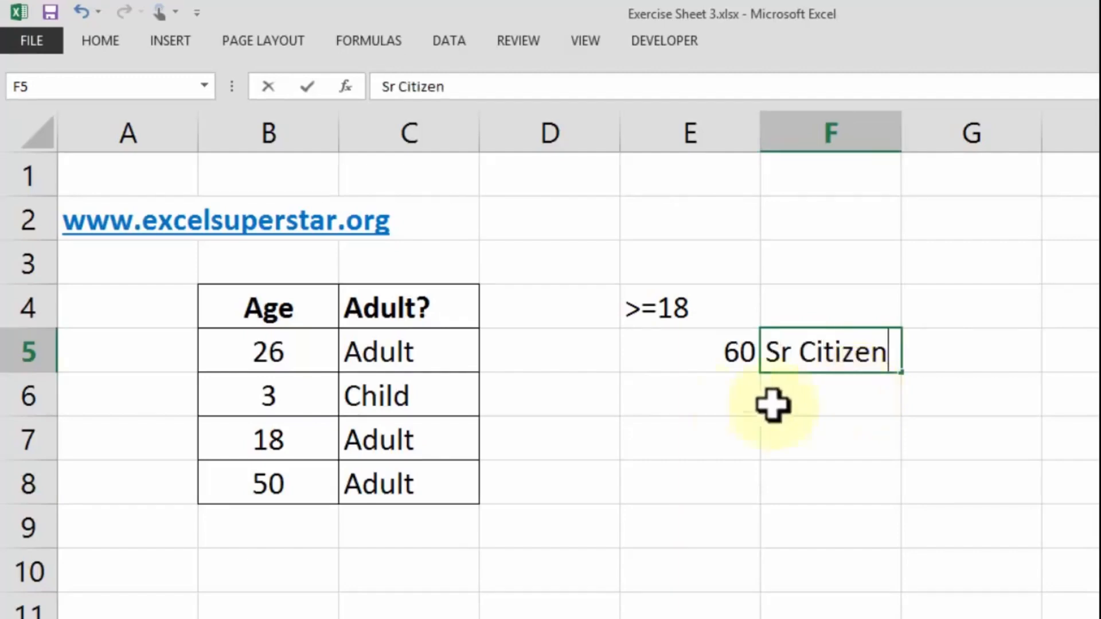
{"action": "left_click", "coordinate": [730, 411]}
- Change the age in cell B8 to 62
{"action": "left_click", "coordinate": [230, 476]}
{"action": "double_click", "coordinate": [230, 472]}
{"action": "left_click_drag", "start_coordinate": [248, 482], "coordinate": [292, 487]}
{"action": "type", "text": "6"}
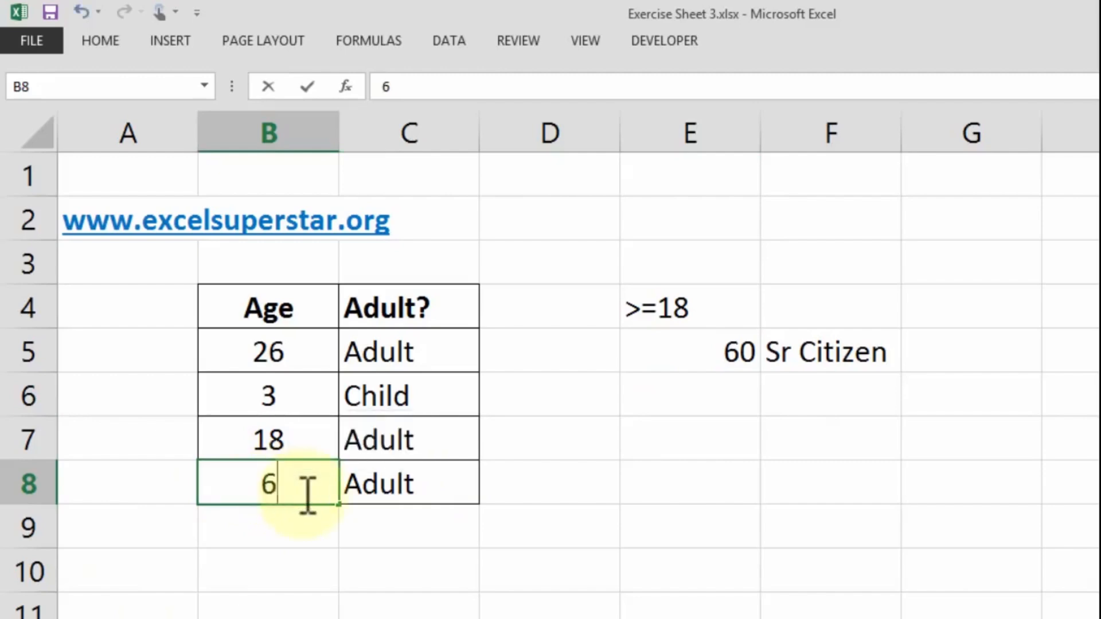
{"action": "type", "text": "2"}
{"action": "left_click", "coordinate": [370, 544]}
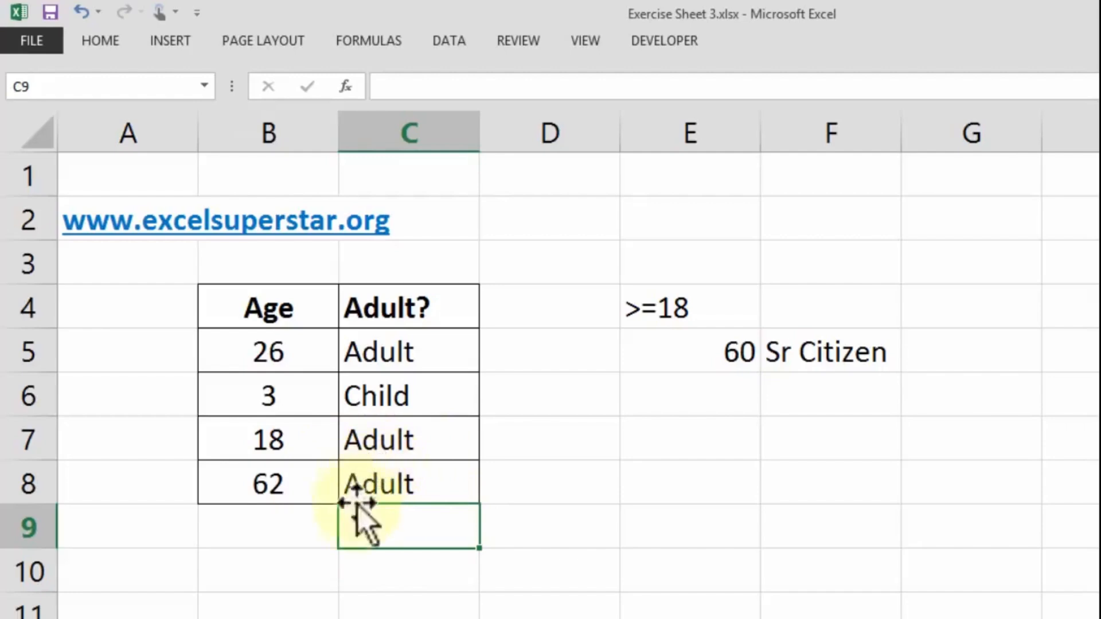
{"action": "left_click", "coordinate": [413, 356]}
{"action": "double_click", "coordinate": [417, 352]}
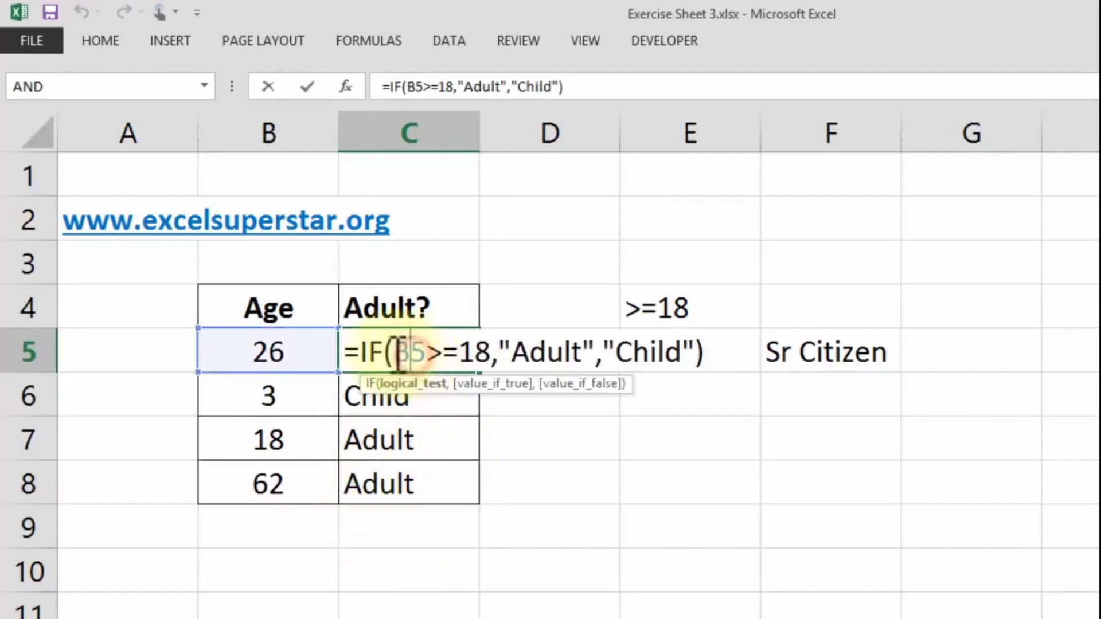
{"action": "left_click_drag", "start_coordinate": [344, 353], "coordinate": [759, 351]}
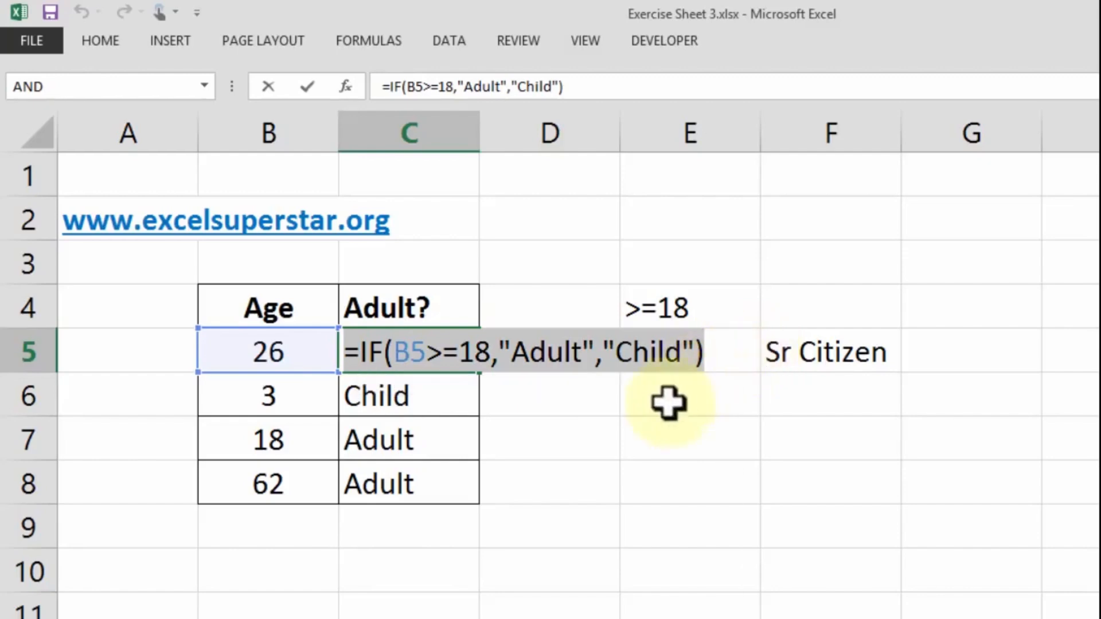
{"action": "key", "text": "Escape"}
- Insert a blank column at column E, before the criteria notes
{"action": "left_click", "coordinate": [664, 298]}
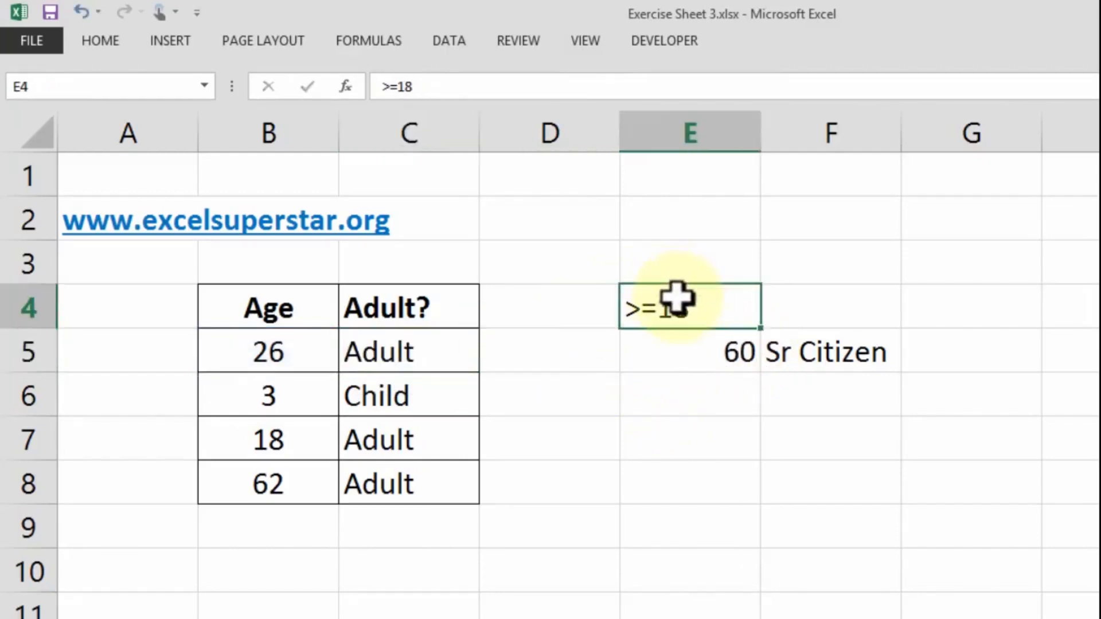
{"action": "left_click", "coordinate": [668, 136]}
{"action": "key", "text": "ctrl+shift+plus"}
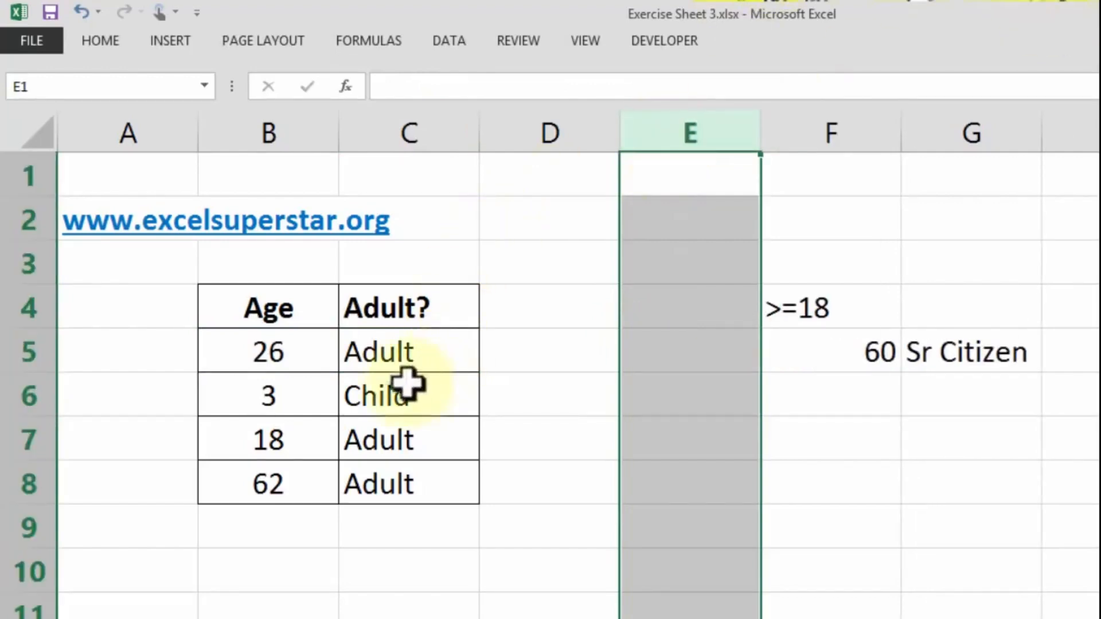
- Copy the text of C5's IF formula without its equals sign and paste it into cell D3, keeping C5's formula intact
{"action": "double_click", "coordinate": [406, 352]}
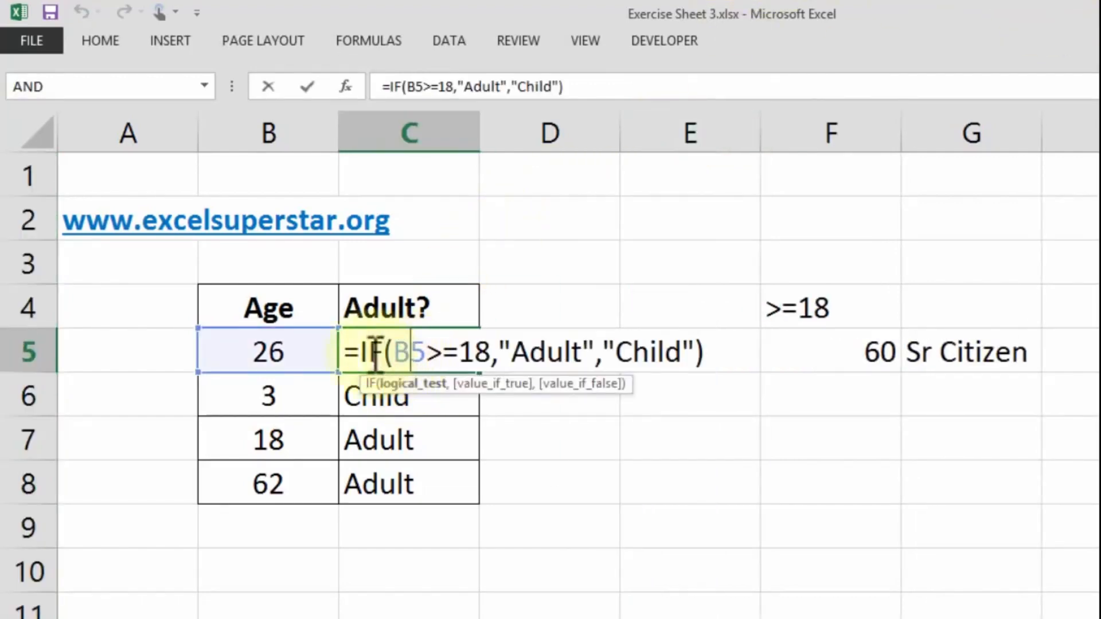
{"action": "left_click_drag", "start_coordinate": [364, 349], "coordinate": [799, 344]}
{"action": "key", "text": "ctrl+c"}
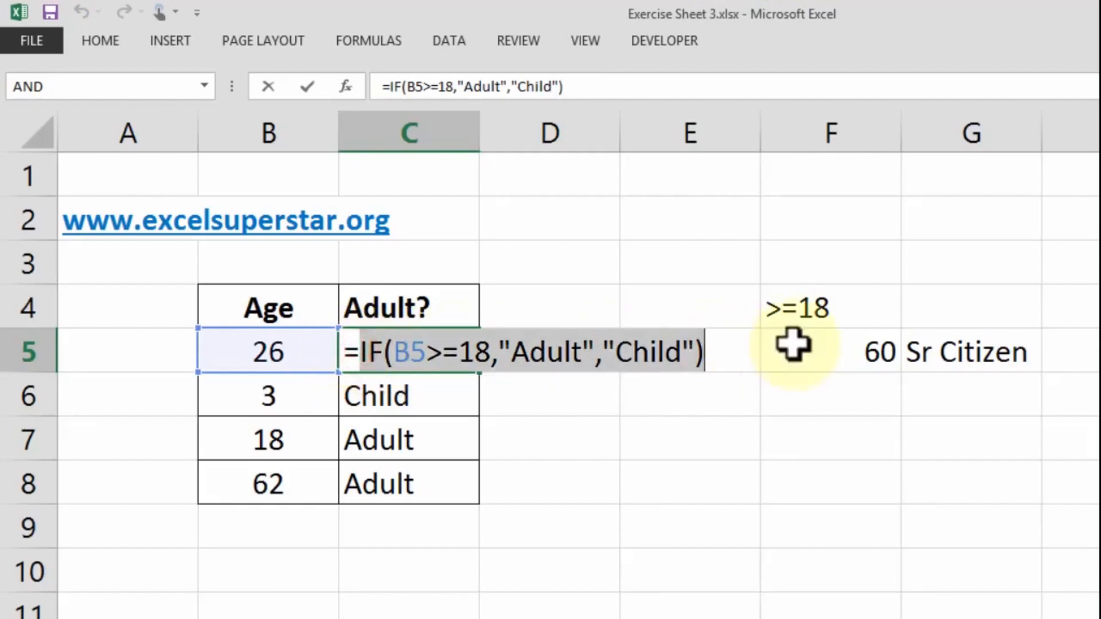
{"action": "key", "text": "Delete"}
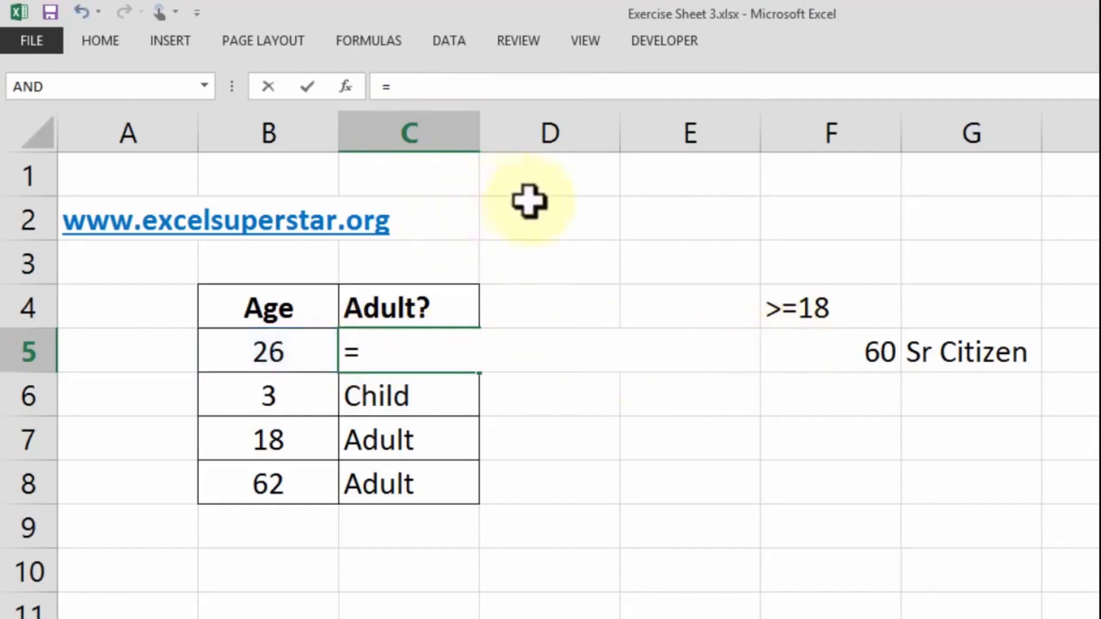
{"action": "left_click", "coordinate": [549, 263]}
{"action": "key", "text": "Escape"}
{"action": "left_click", "coordinate": [549, 265]}
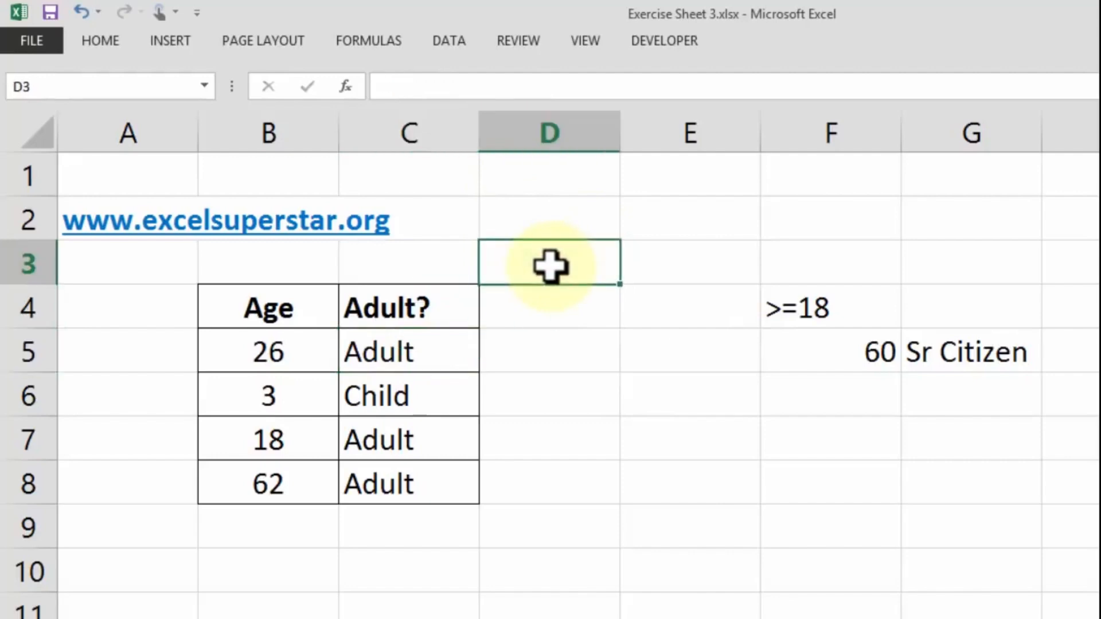
{"action": "key", "text": "ctrl+v"}
- Clear the Adult/Child results from cells C5 through C8
{"action": "left_click", "coordinate": [417, 356]}
{"action": "left_click_drag", "start_coordinate": [418, 458], "coordinate": [425, 514]}
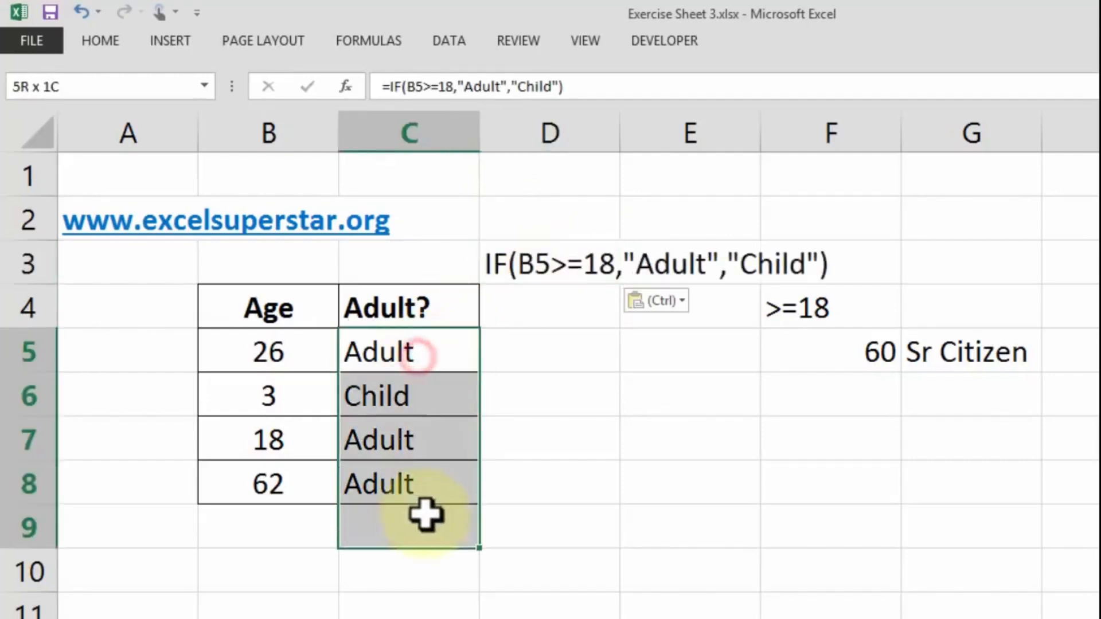
{"action": "key", "text": "Delete"}
- Start an IF formula in cell C5 with the logical test B5>=18
{"action": "left_click", "coordinate": [455, 356]}
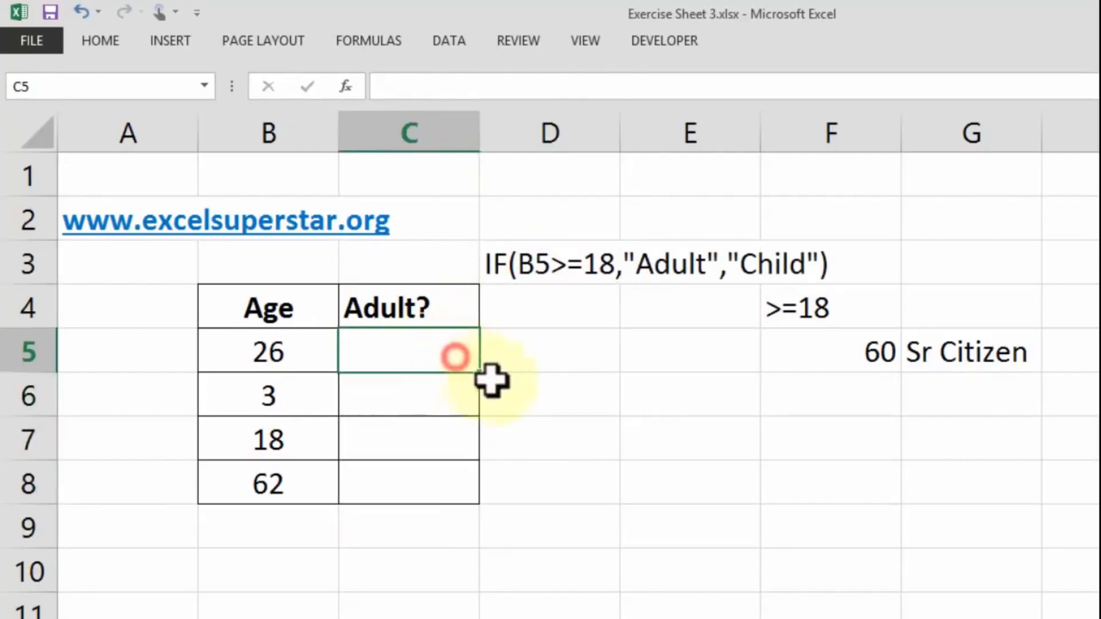
{"action": "type", "text": "=IF("}
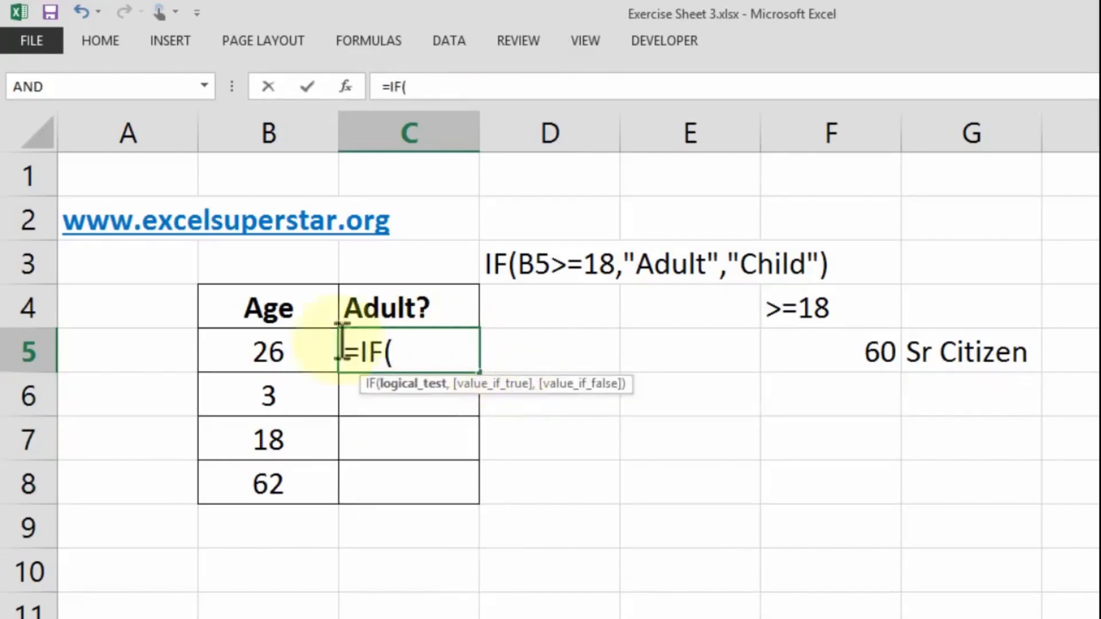
{"action": "left_click", "coordinate": [261, 351]}
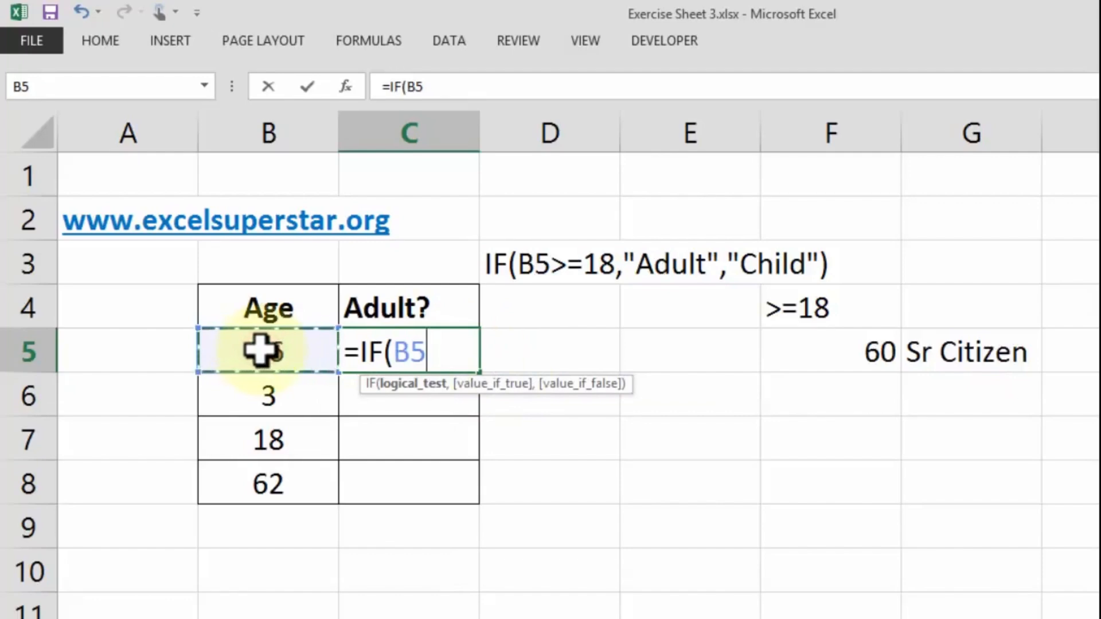
{"action": "type", "text": ">=1"}
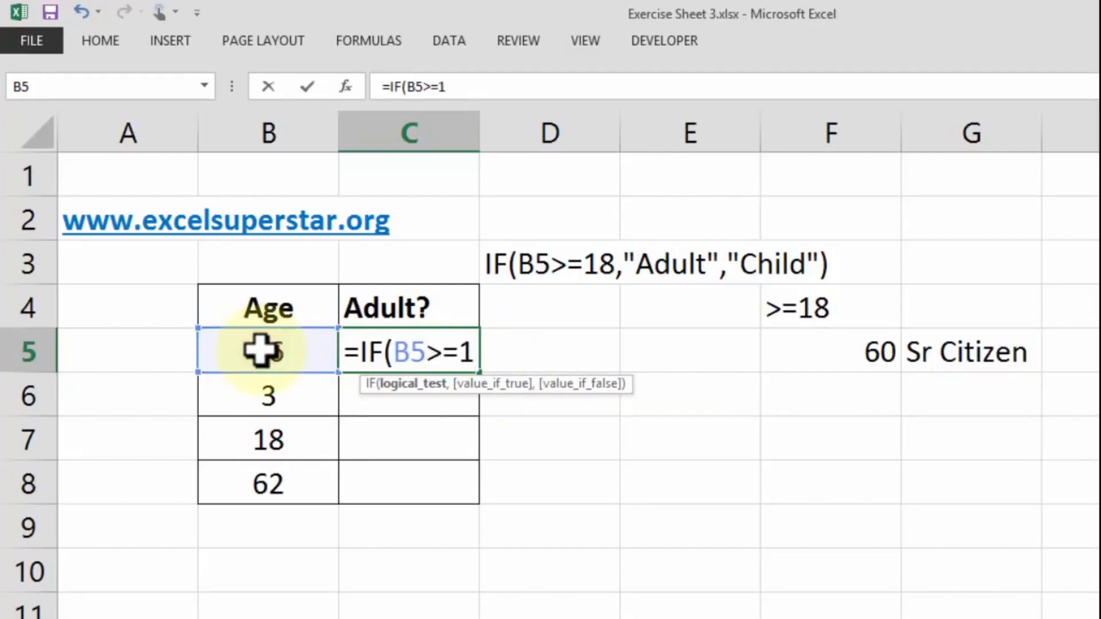
{"action": "type", "text": "8,"}
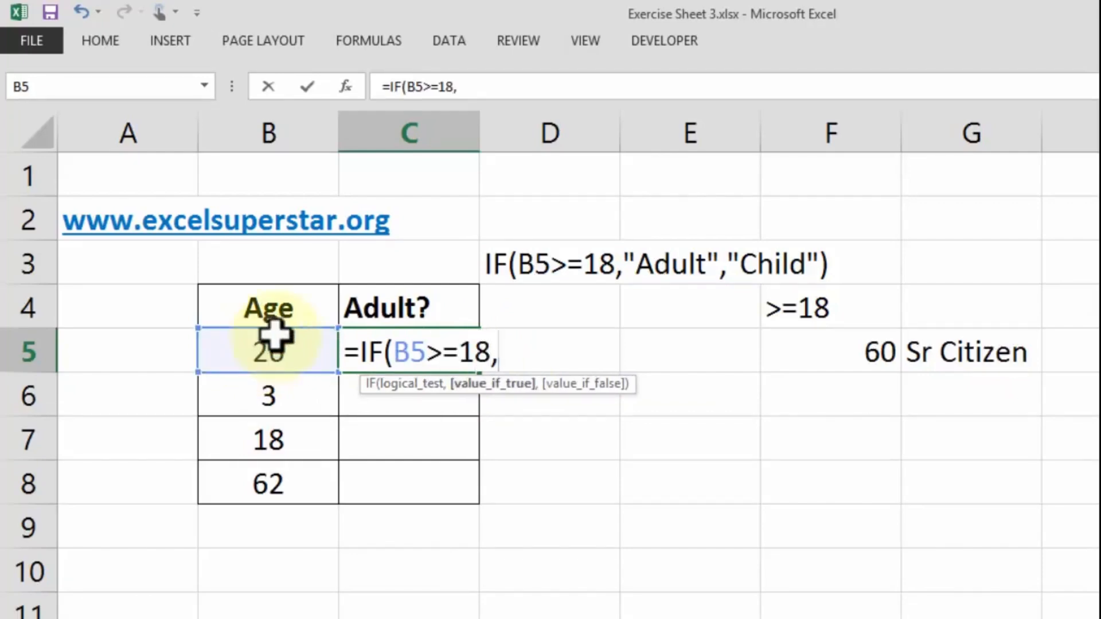
- Change the IF test's threshold in C5 to 60 and give "Sr Citizen" as the value if true
{"action": "left_click_drag", "start_coordinate": [461, 351], "coordinate": [545, 346]}
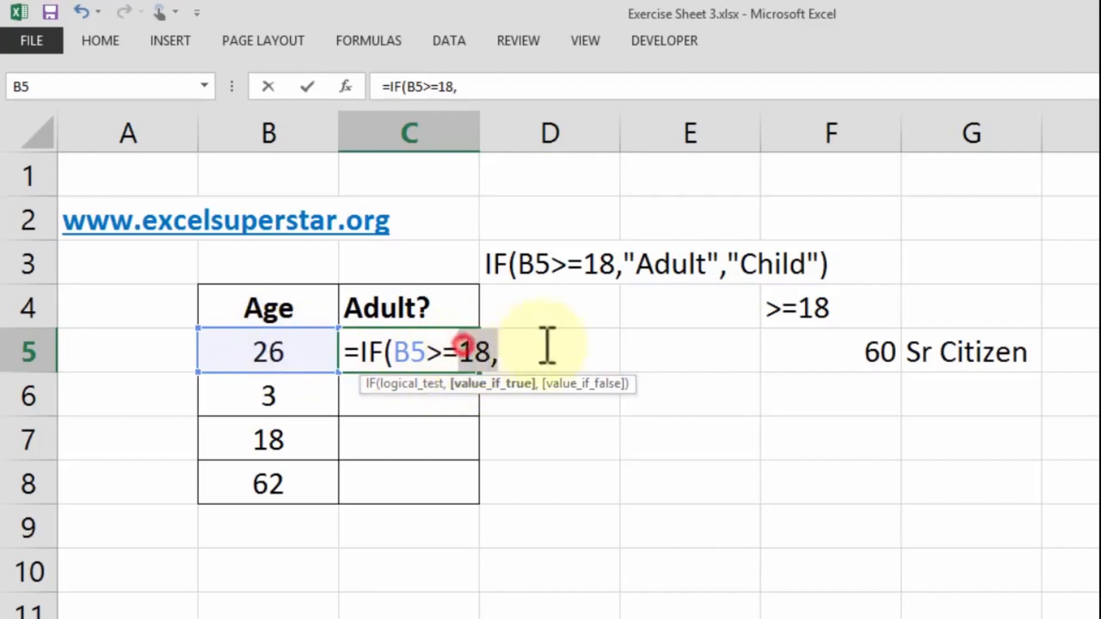
{"action": "key", "text": "BackSpace"}
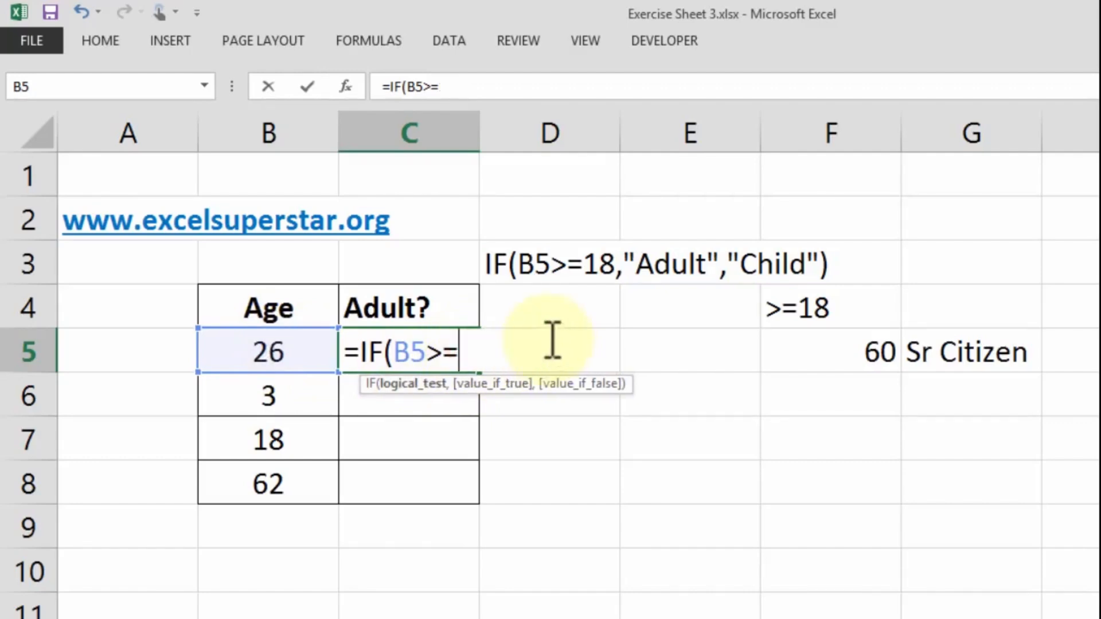
{"action": "type", "text": "60"}
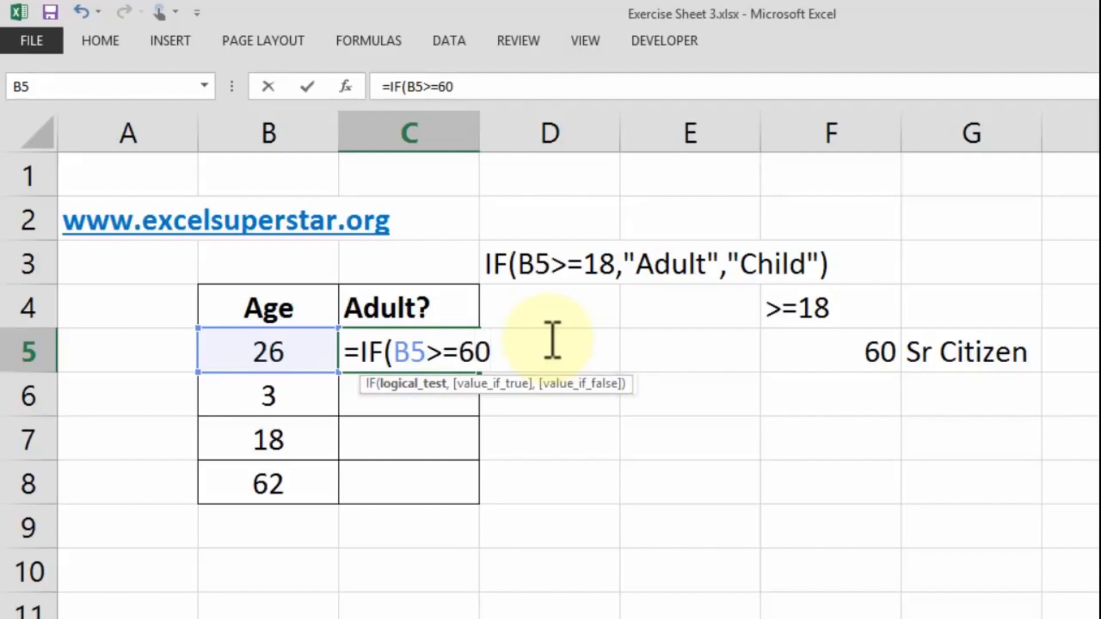
{"action": "type", "text": ",\""}
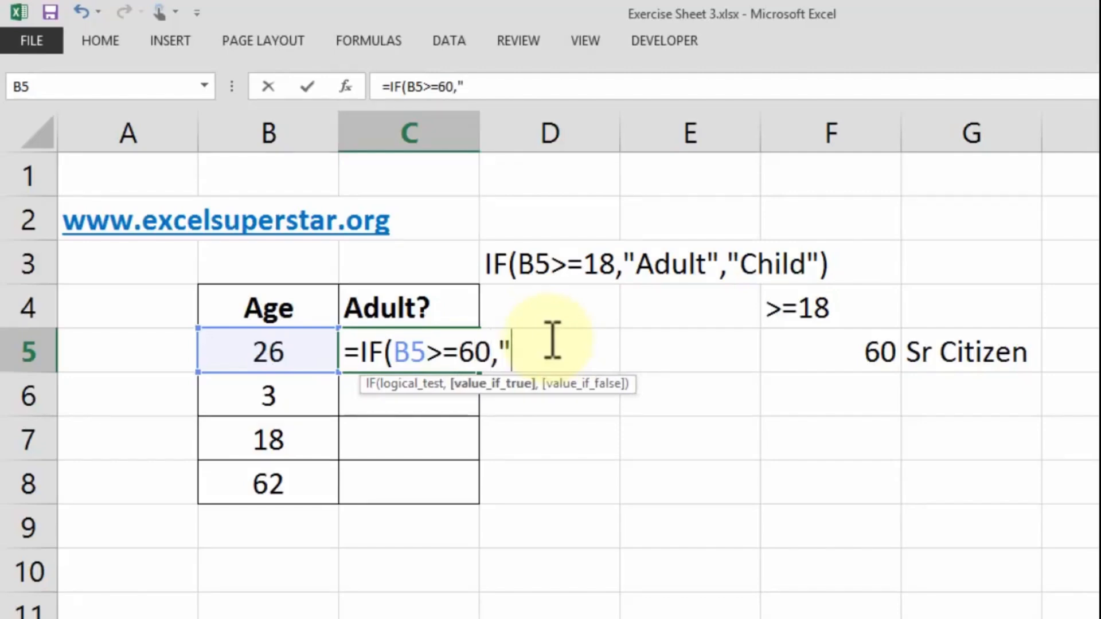
{"action": "type", "text": "Sr Citizen,"}
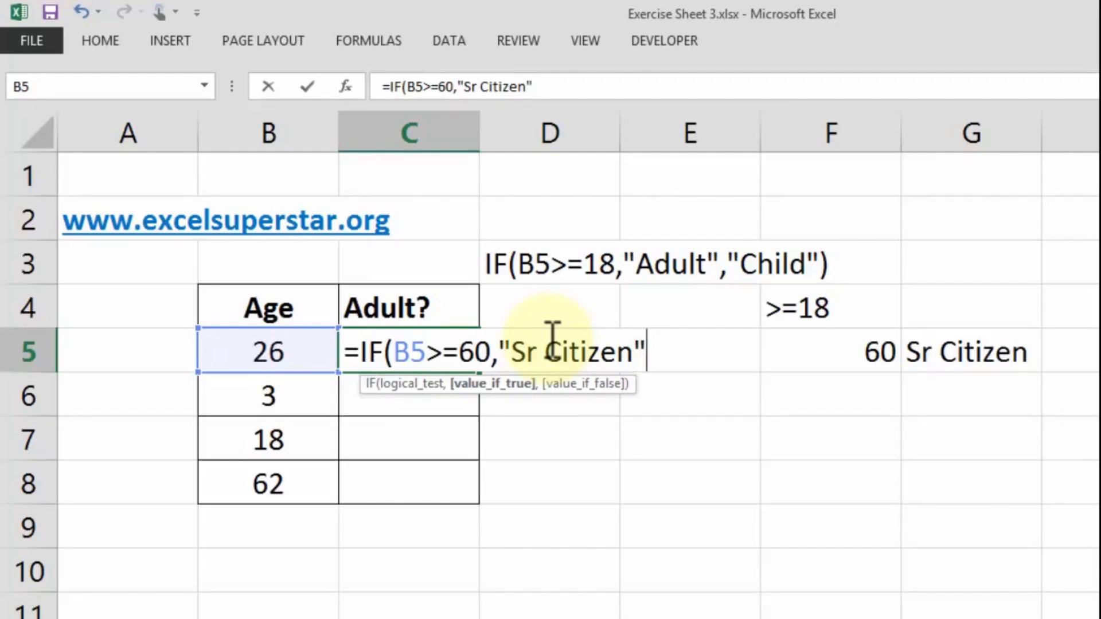
{"action": "type", "text": ","}
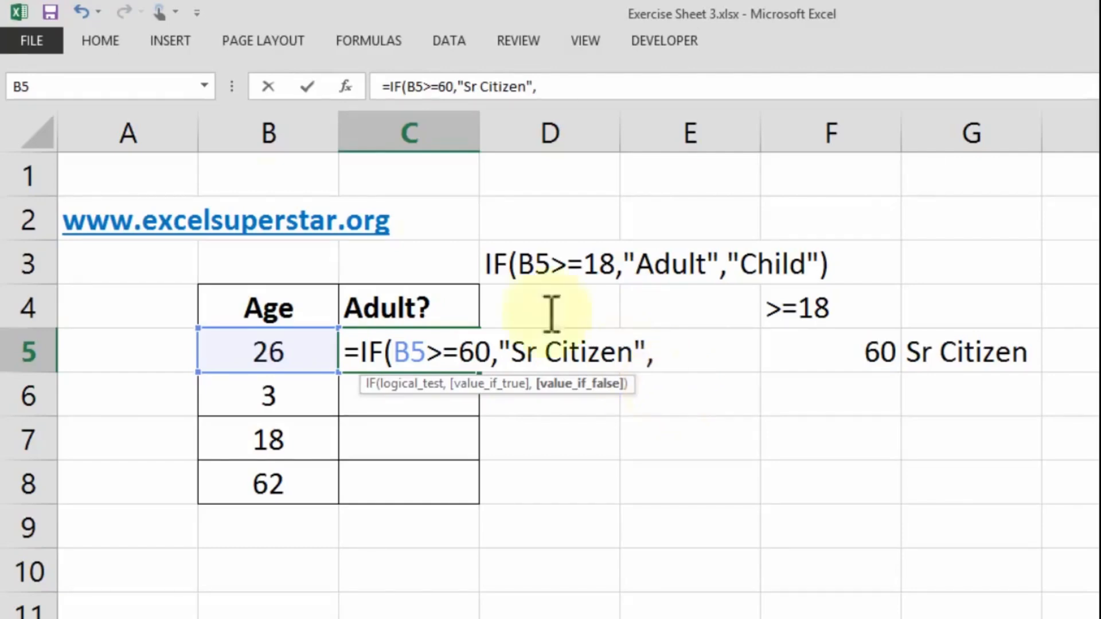
{"action": "left_click", "coordinate": [281, 358]}
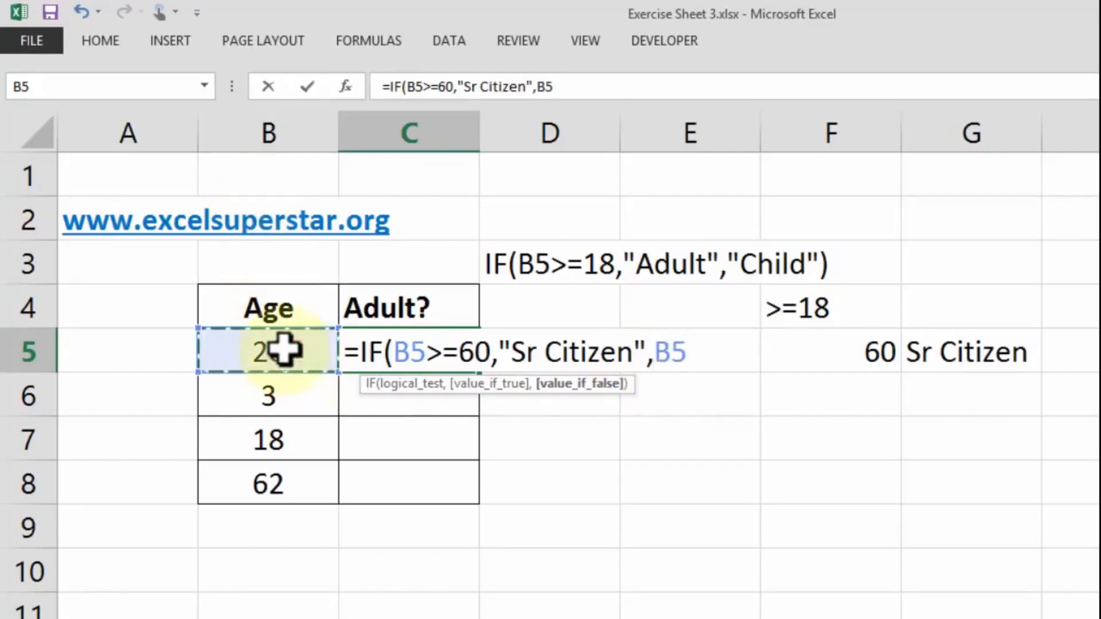
{"action": "type", "text": "<18"}
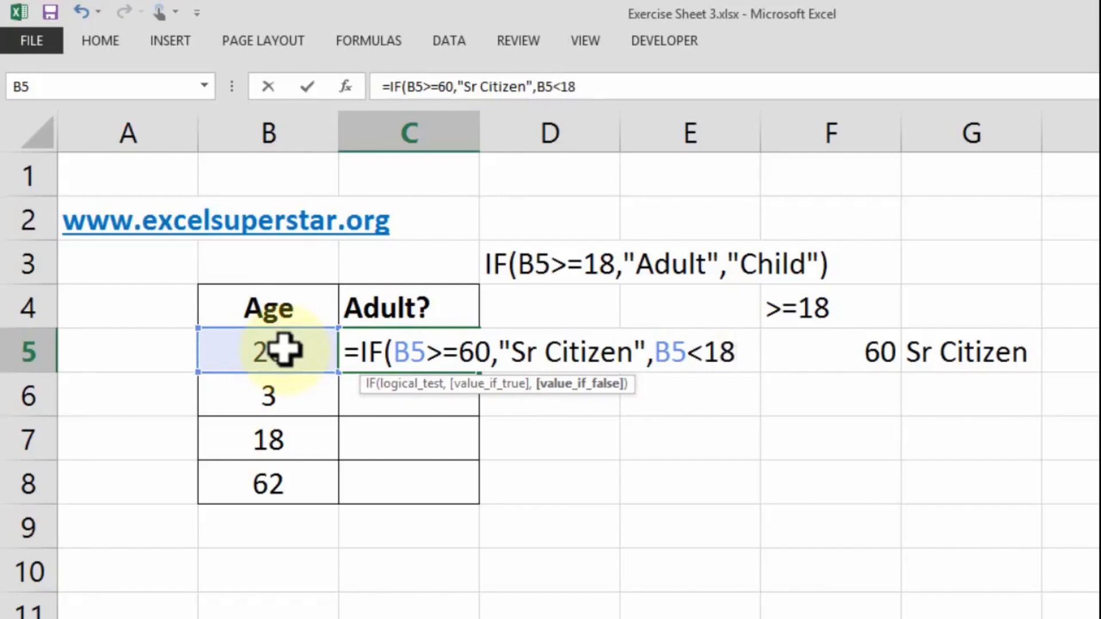
{"action": "key", "text": "shift+Left"}
{"action": "key", "text": "shift+Left"}
{"action": "key", "text": "shift+Left"}
{"action": "key", "text": "shift+Left"}
{"action": "key", "text": "shift+Left"}
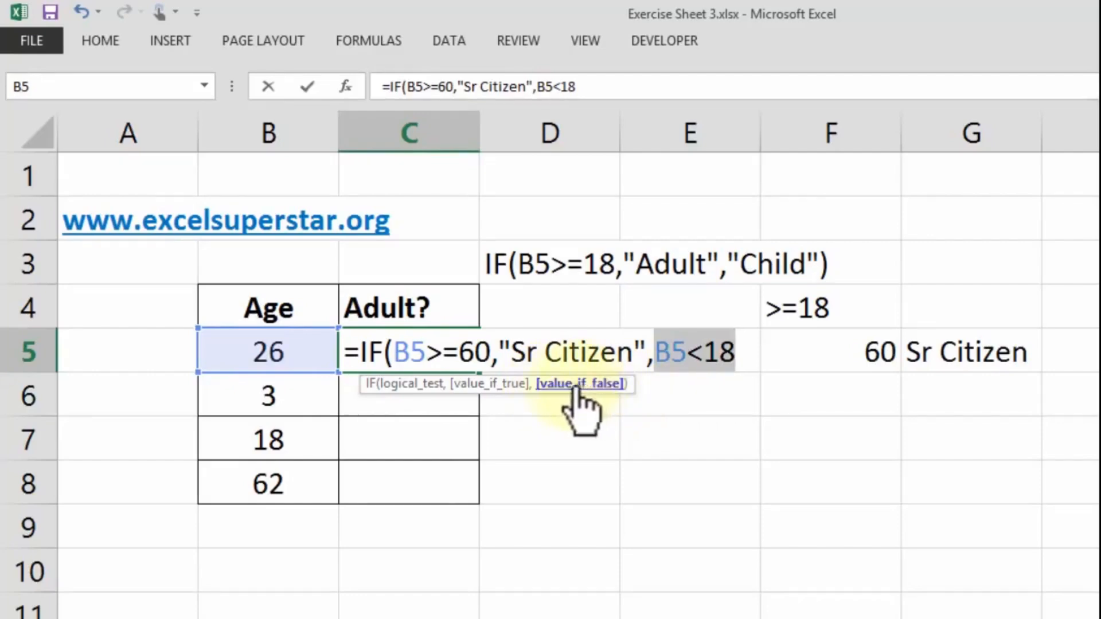
{"action": "left_click", "coordinate": [658, 351]}
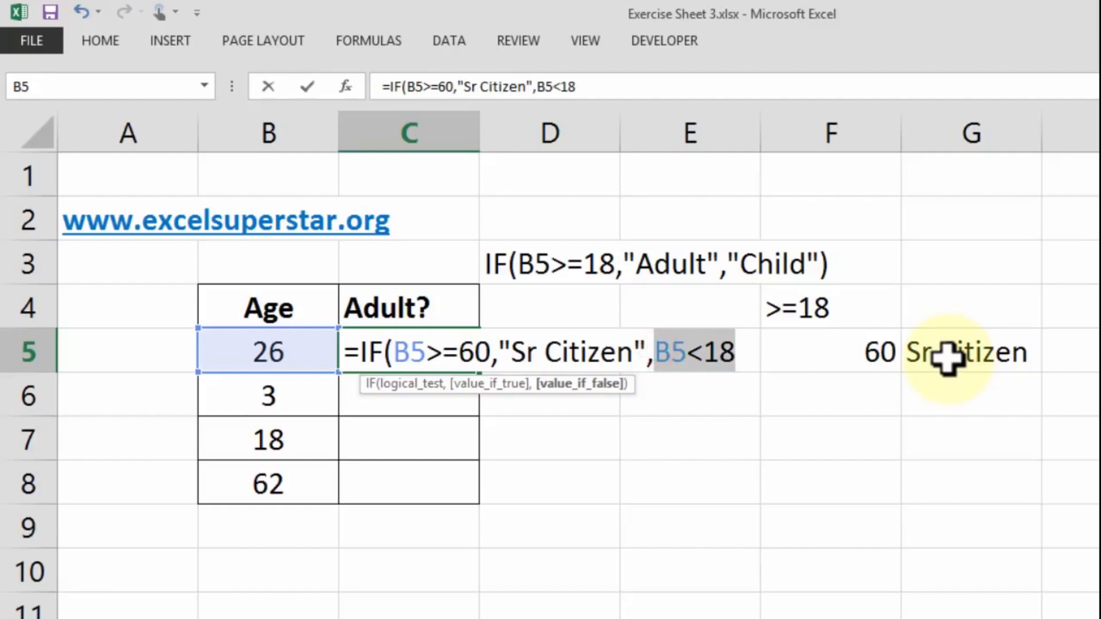
{"action": "key", "text": "BackSpace"}
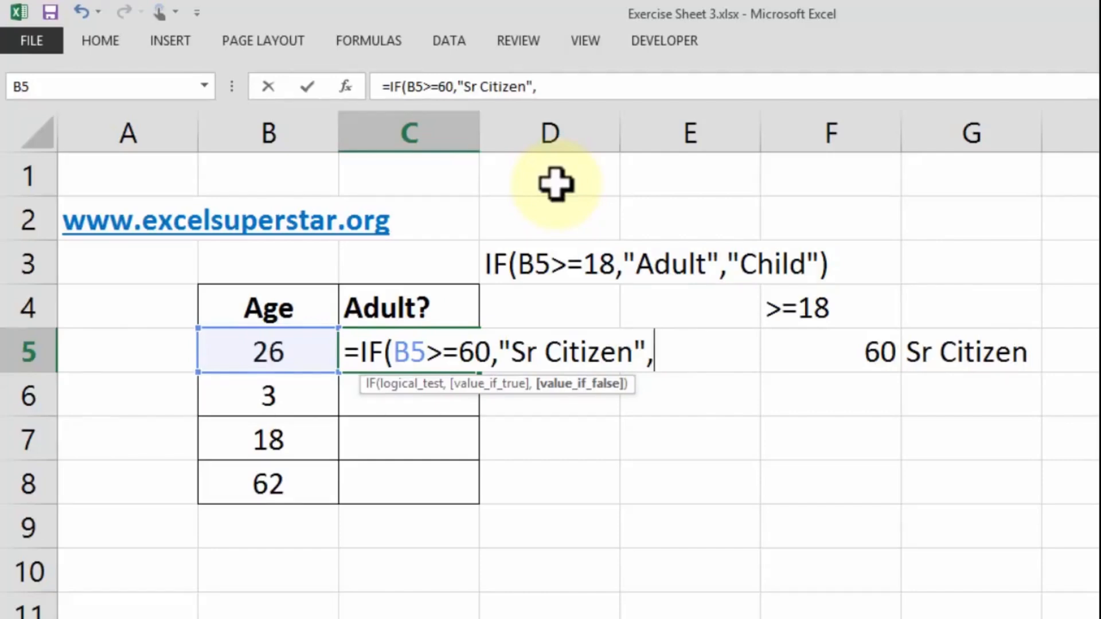
- Nest a second IF as the value if false in C5's formula, with the logical test B5<18 and both brackets closed
{"action": "type", "text": "if"}
{"action": "key", "text": "Tab"}
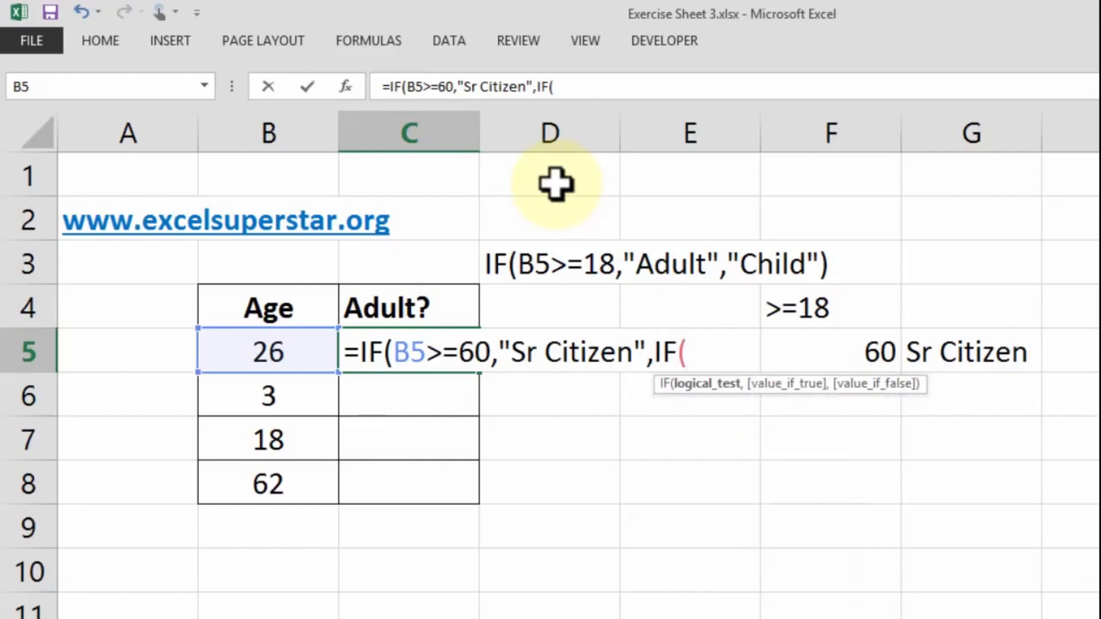
{"action": "type", "text": "))"}
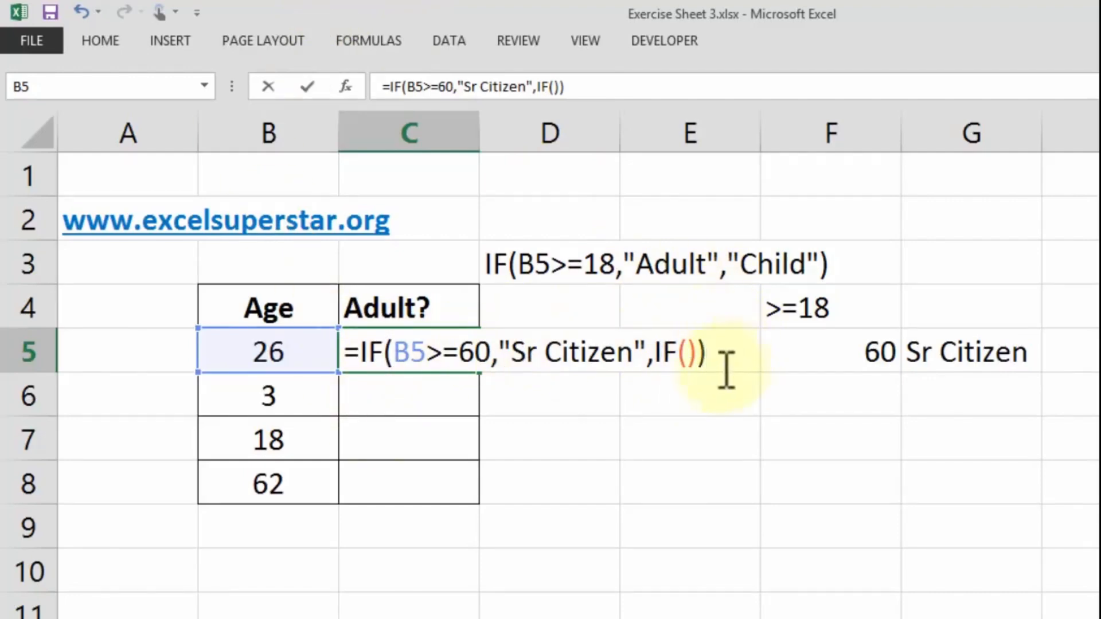
{"action": "left_click", "coordinate": [690, 355]}
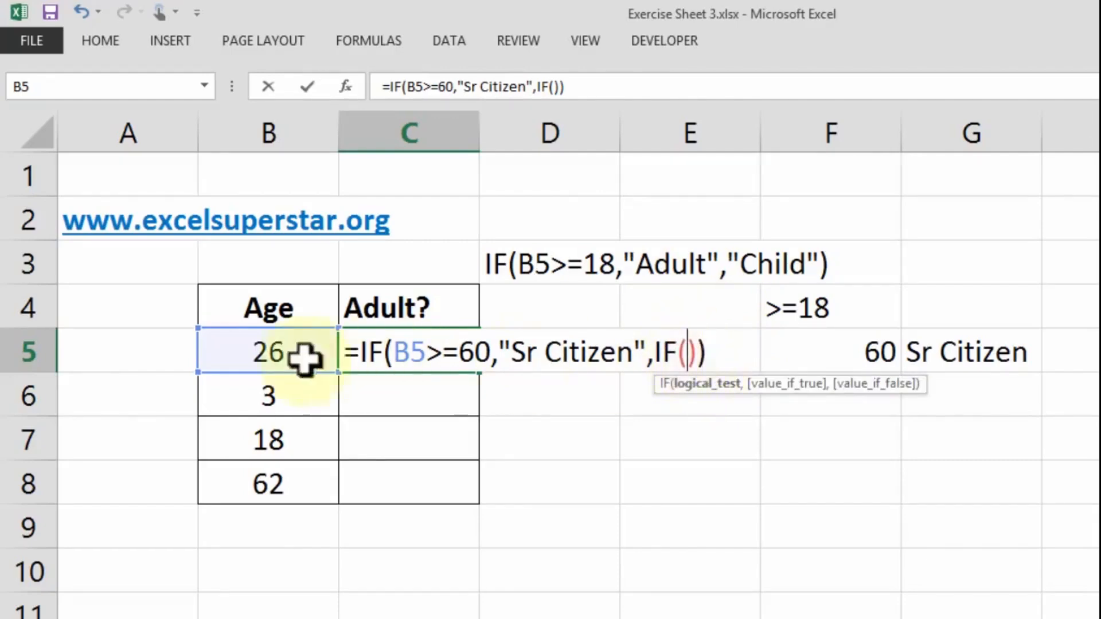
{"action": "left_click", "coordinate": [274, 349]}
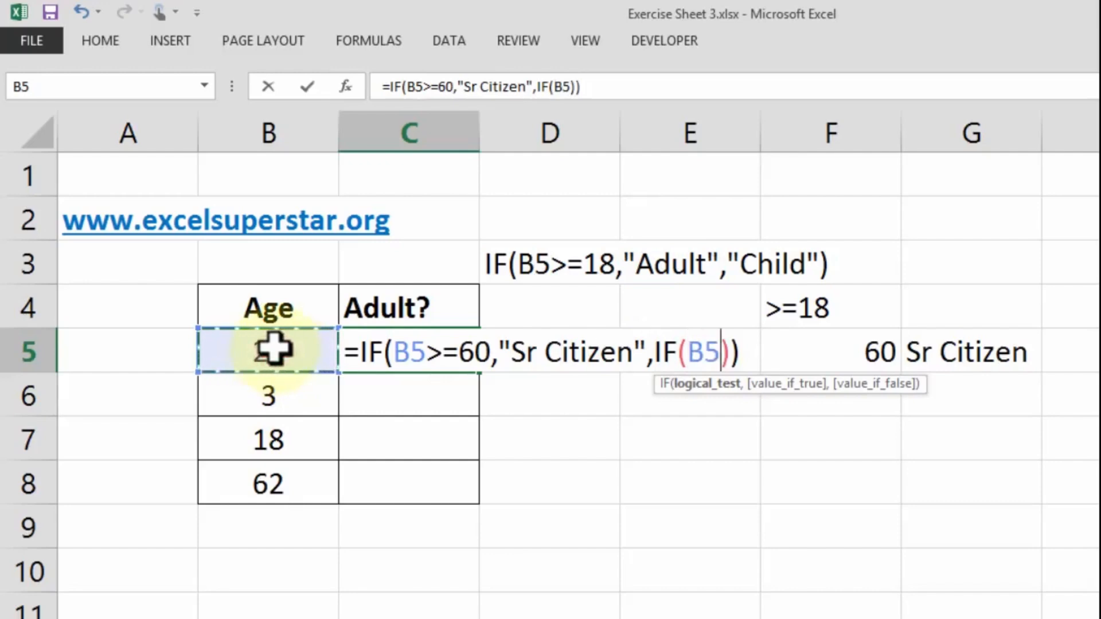
{"action": "type", "text": "<"}
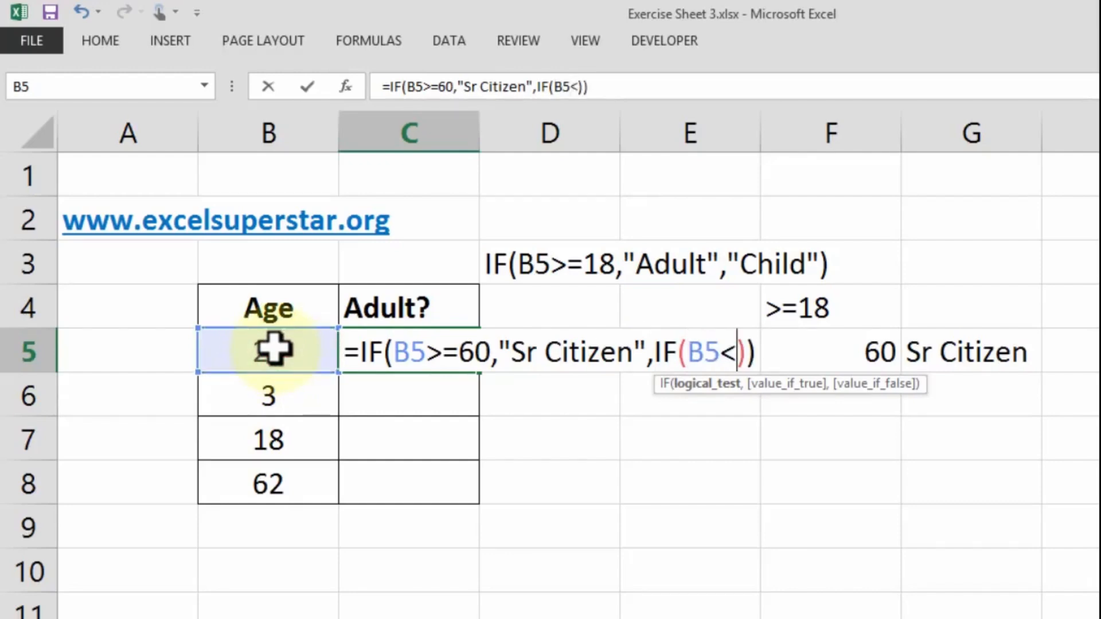
{"action": "type", "text": "18"}
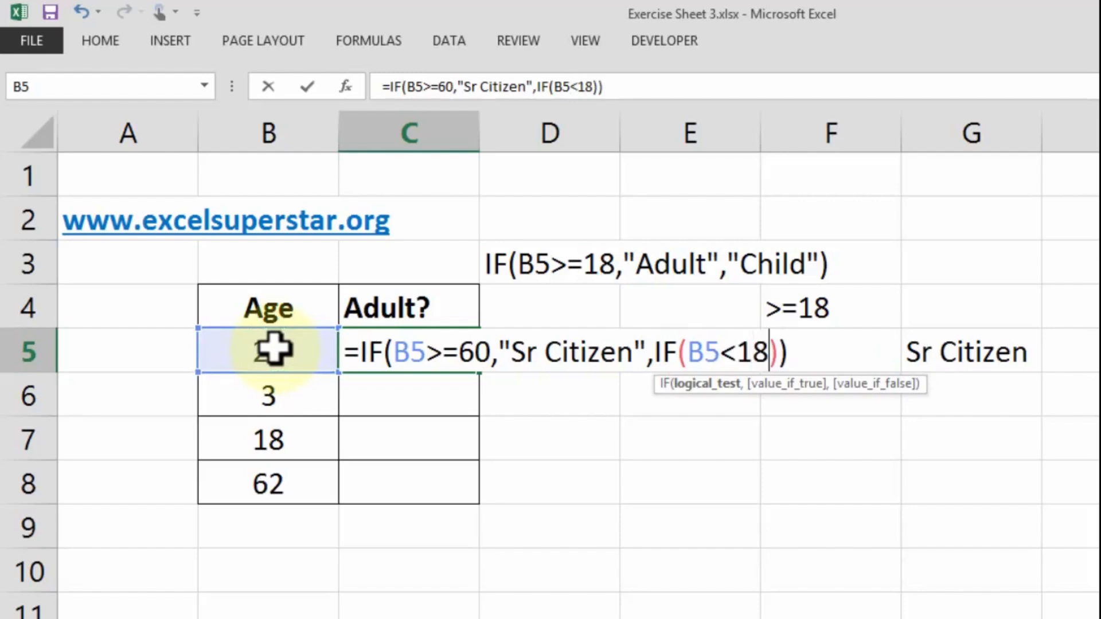
{"action": "type", "text": ","}
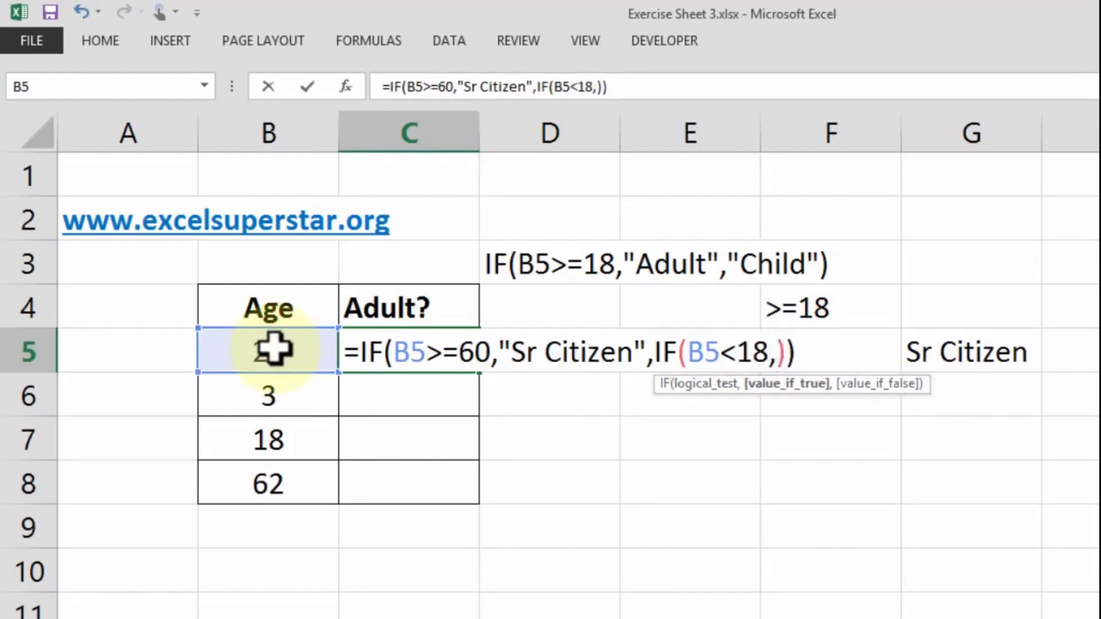
- Give the nested IF "Child" as its value if true and "Adult" as its value if false
{"action": "type", "text": "\"Ch"}
{"action": "type", "text": "ild\""}
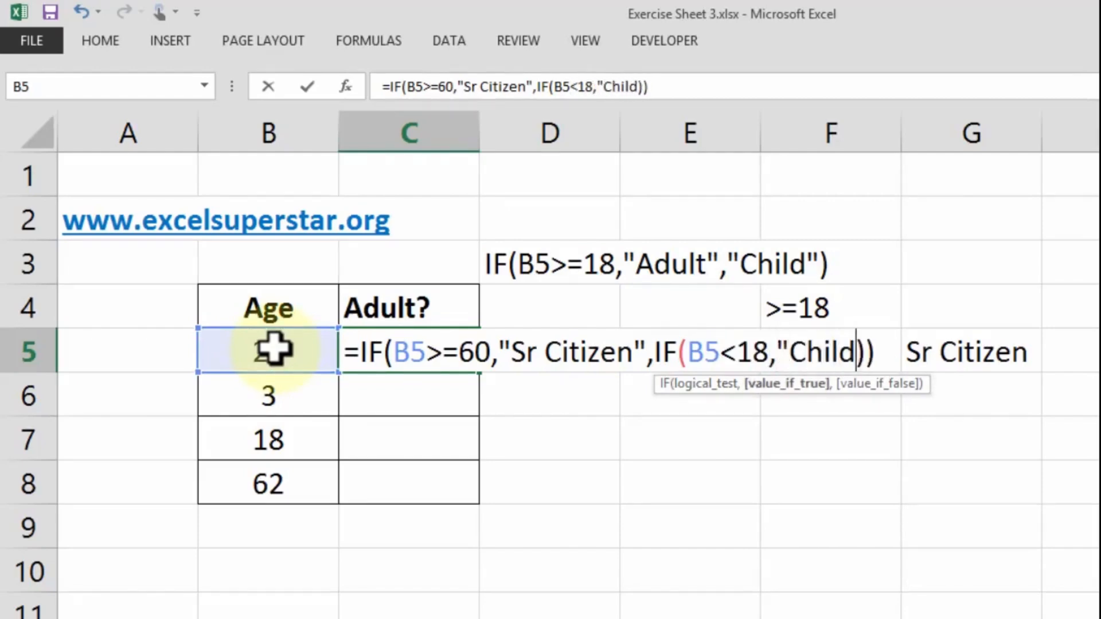
{"action": "type", "text": ","}
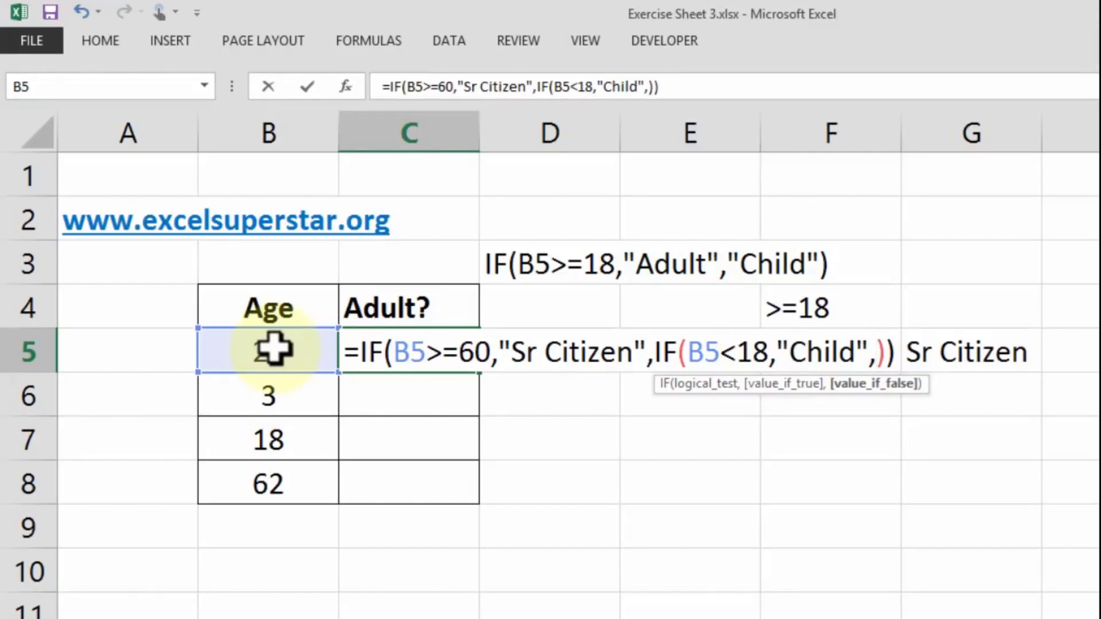
{"action": "type", "text": "\"Adu"}
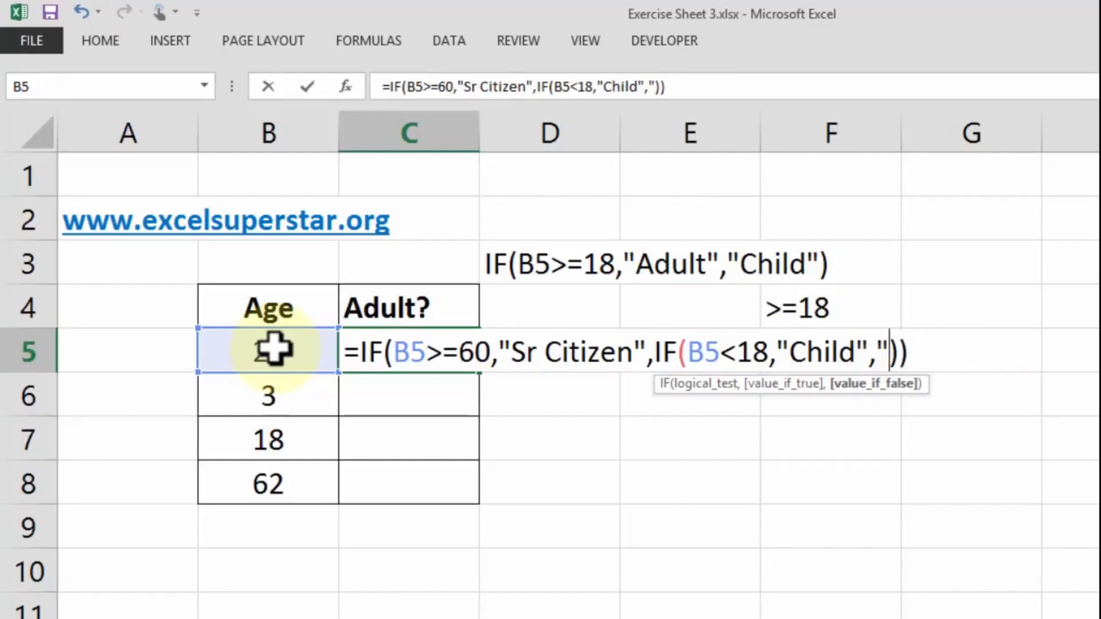
{"action": "type", "text": "lt\""}
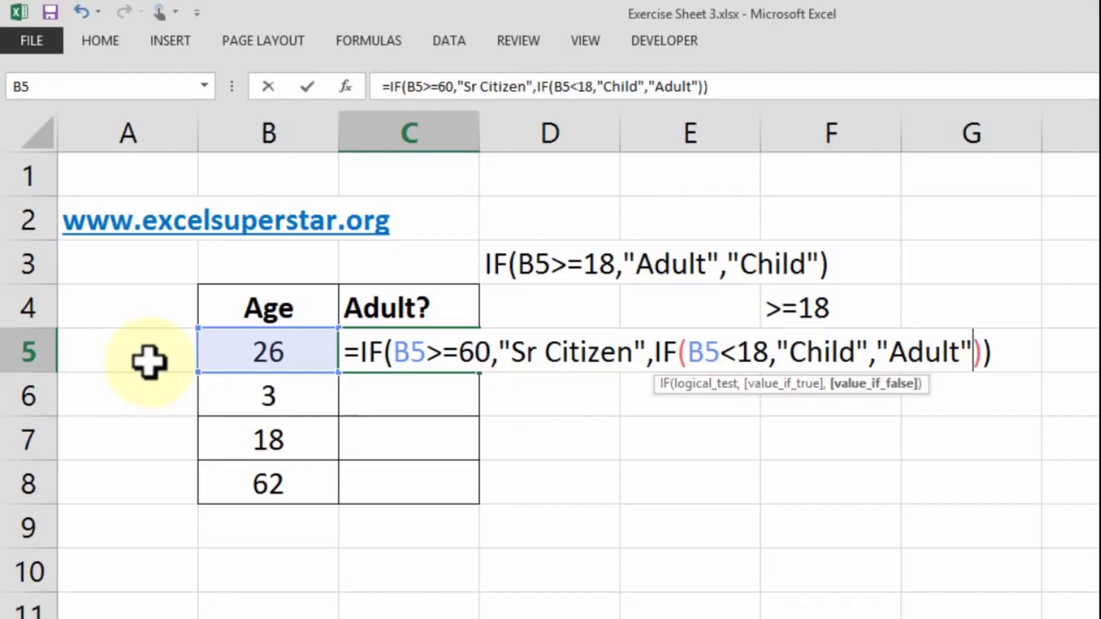
- Commit the nested IF formula in C5 and fill it down through C8
{"action": "left_click", "coordinate": [442, 353]}
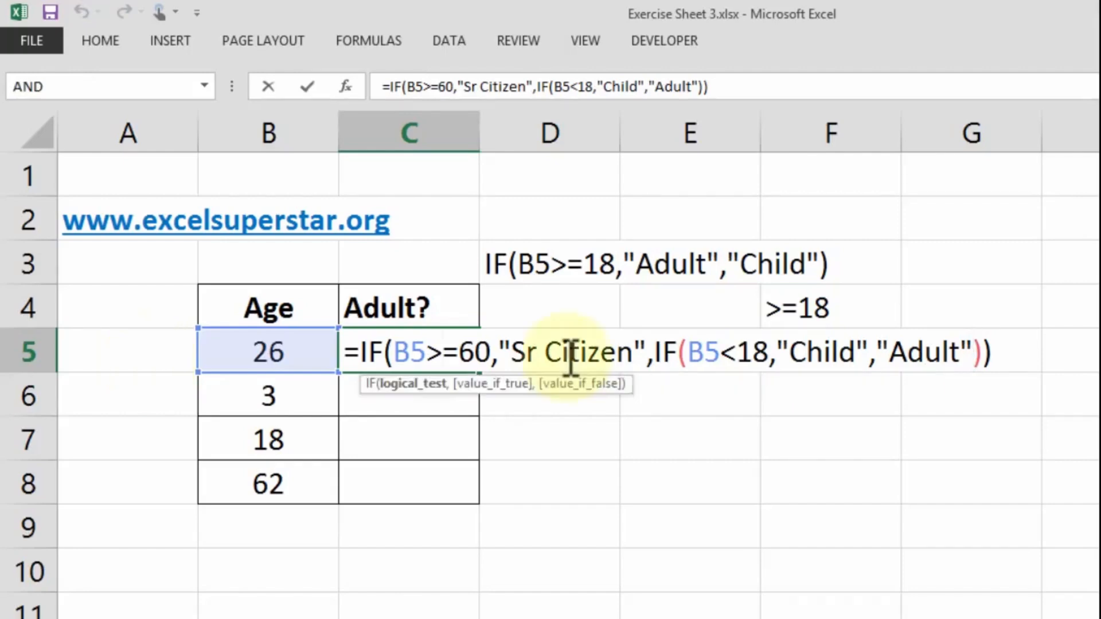
{"action": "key", "text": "Return"}
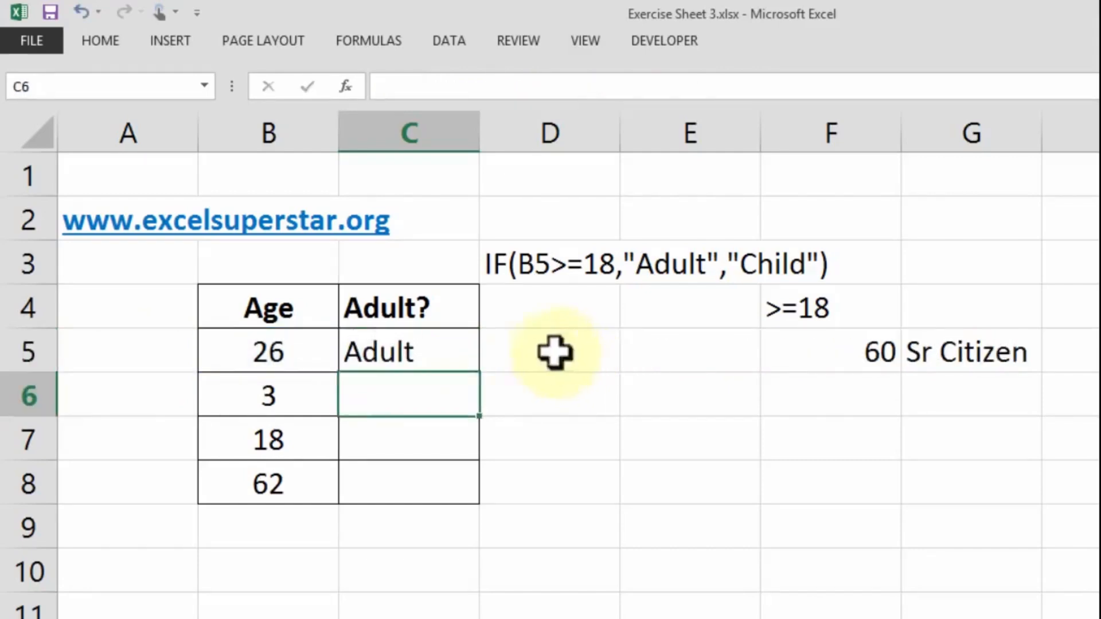
{"action": "left_click", "coordinate": [466, 362]}
{"action": "double_click", "coordinate": [479, 372]}
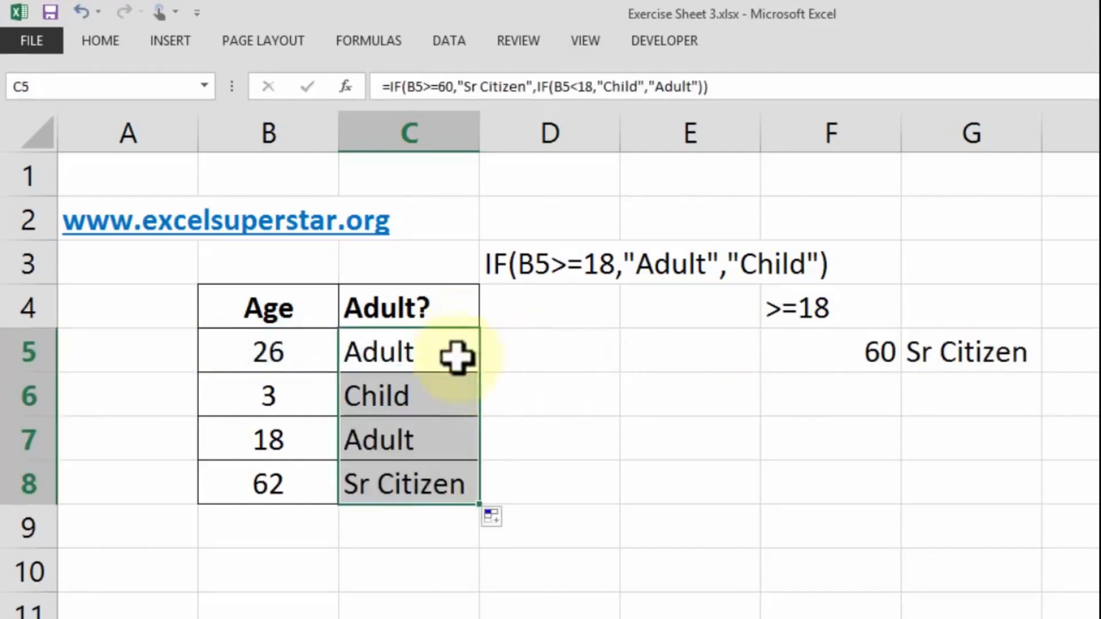